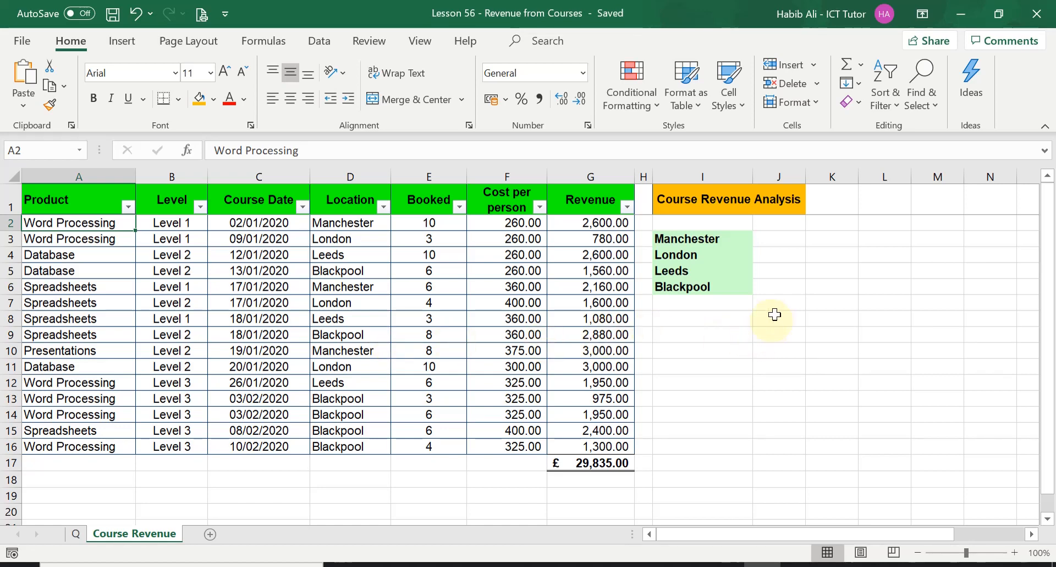
Step: Examine the total revenue formula and the Location entries, and read the question on the Q sheet before returning to Course Revenue
{"action": "left_click", "coordinate": [597, 461]}
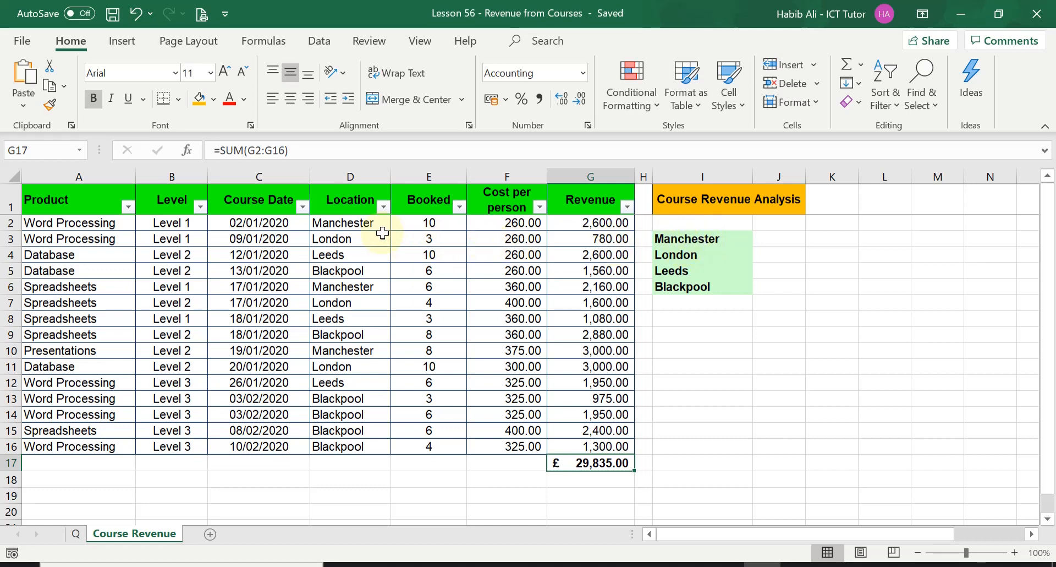
{"action": "left_click", "coordinate": [341, 223]}
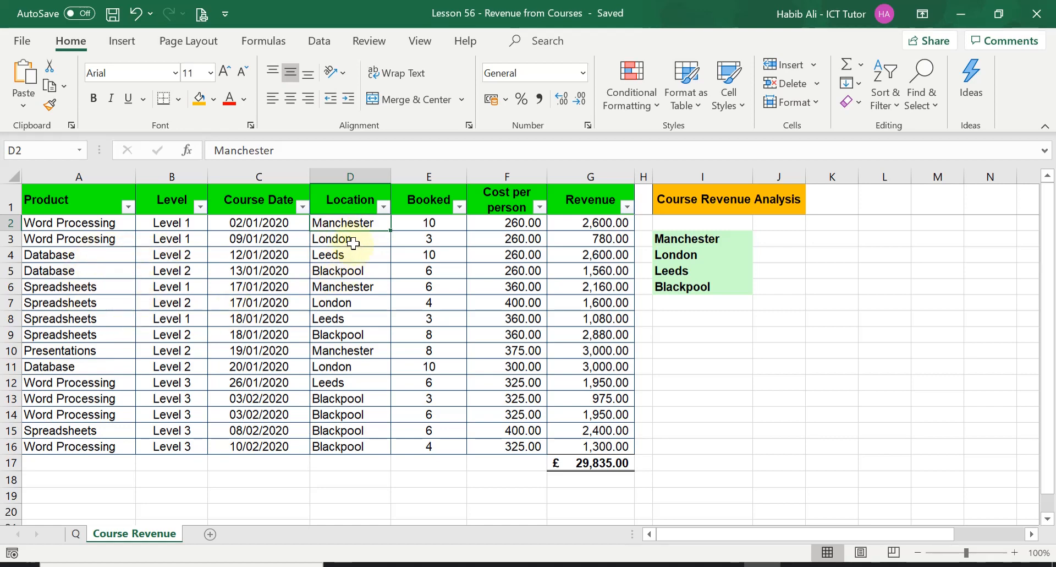
{"action": "left_click", "coordinate": [354, 240]}
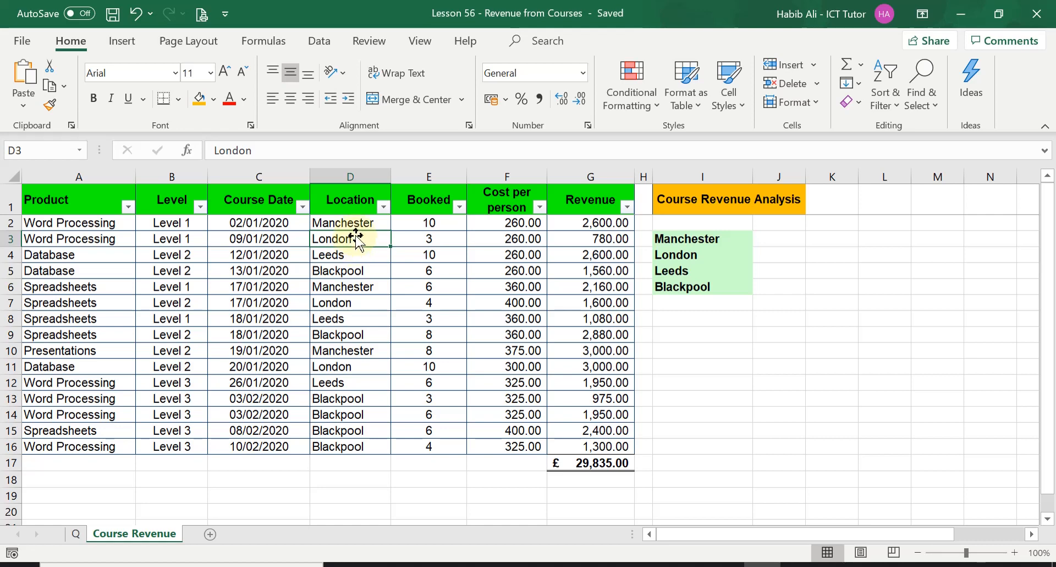
{"action": "left_click", "coordinate": [76, 533]}
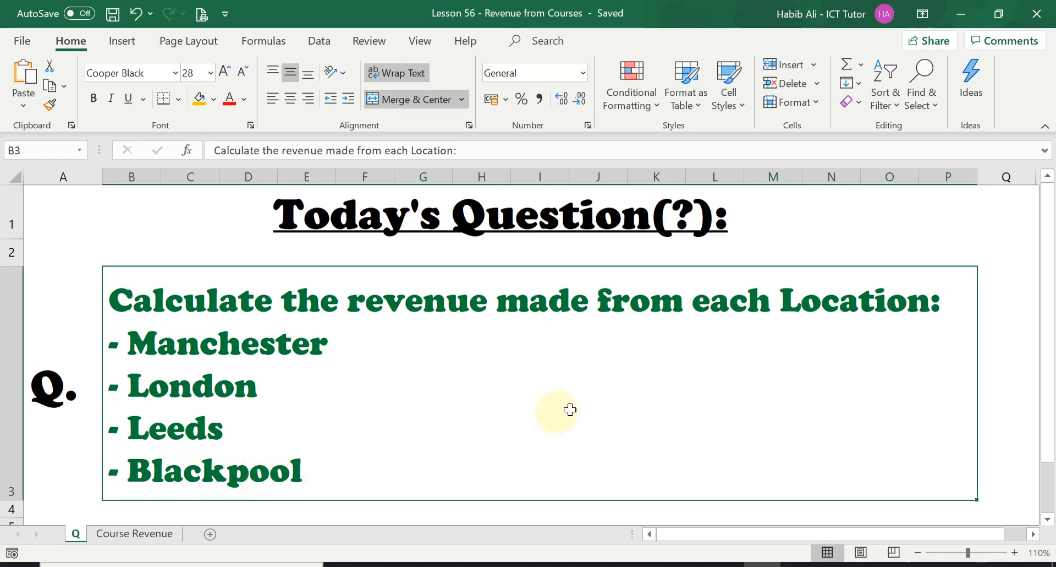
{"action": "key", "text": "ctrl+Home"}
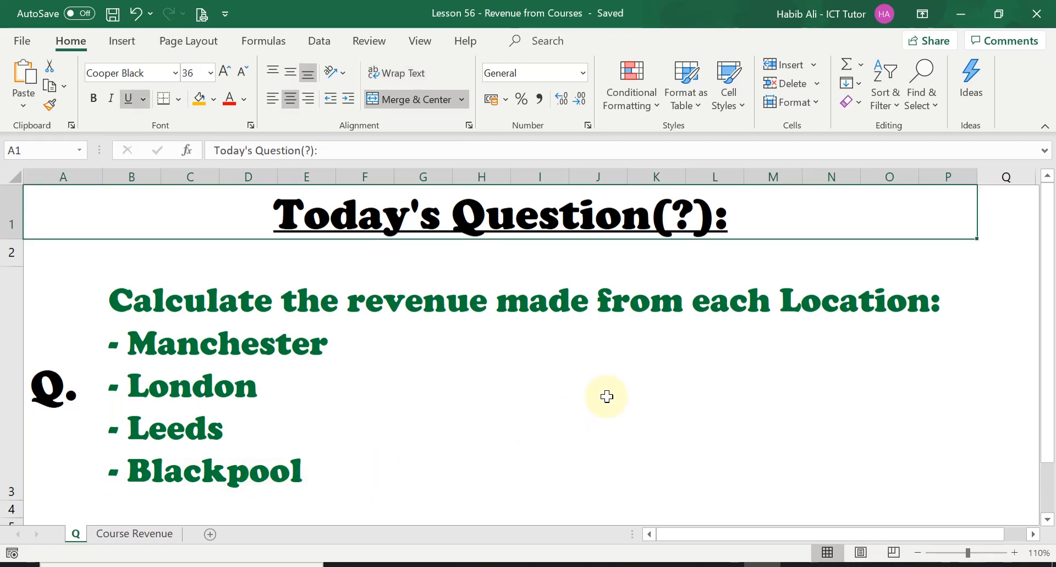
{"action": "left_click", "coordinate": [607, 396]}
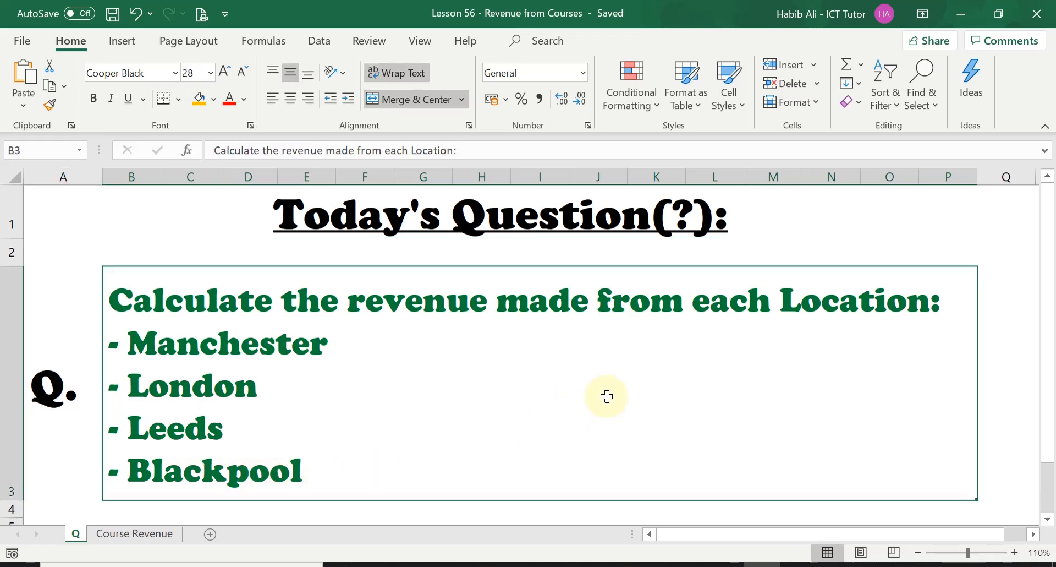
{"action": "left_click", "coordinate": [138, 534]}
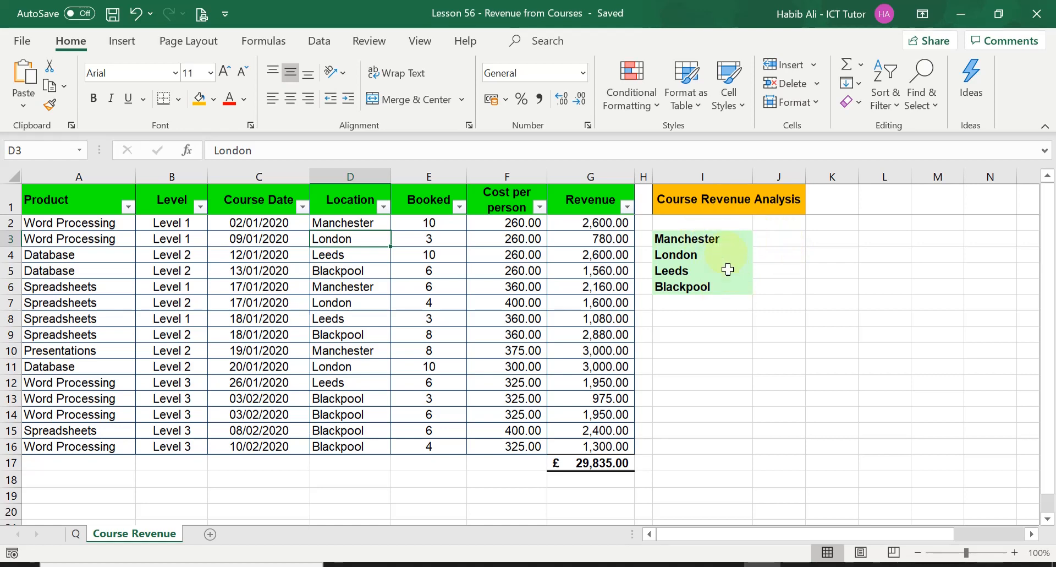
Step: Enter =SUMIF(D2:D16,"MANCHESTER",G2:G16) in cell J3 to total Manchester's revenue, and review the formula
{"action": "left_click", "coordinate": [780, 238]}
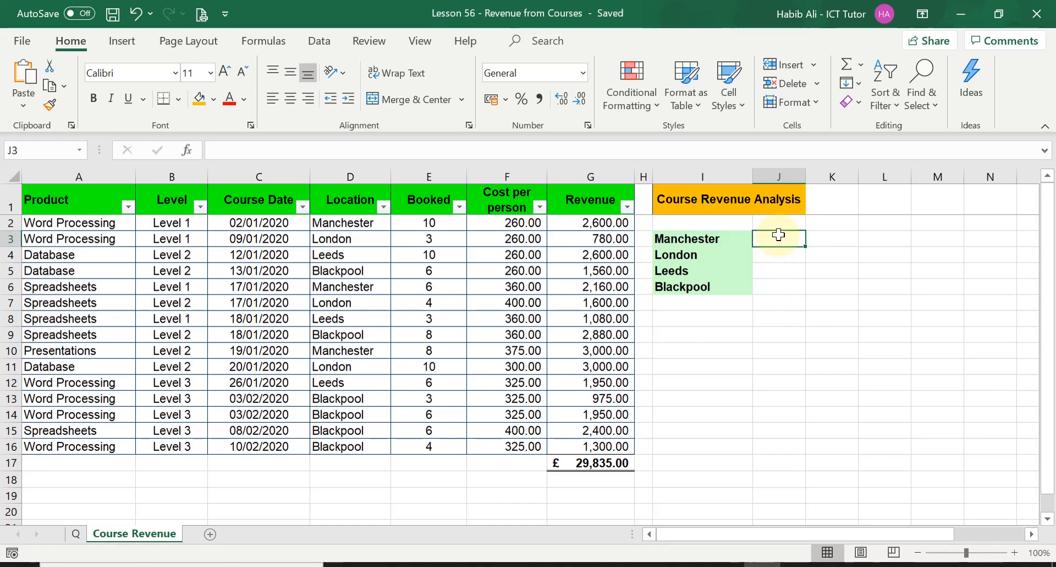
{"action": "type", "text": "="}
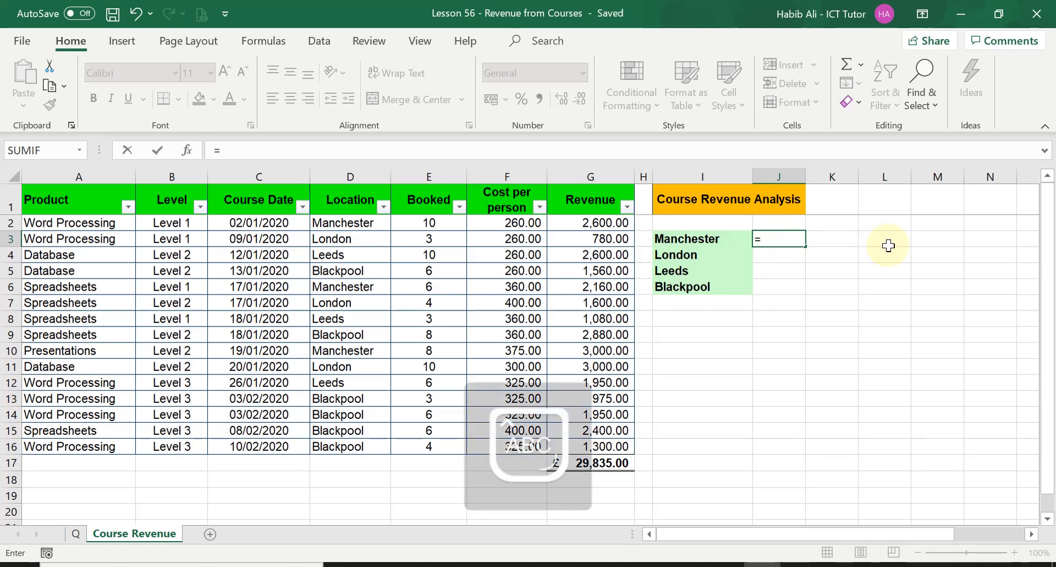
{"action": "type", "text": "SUMIF"}
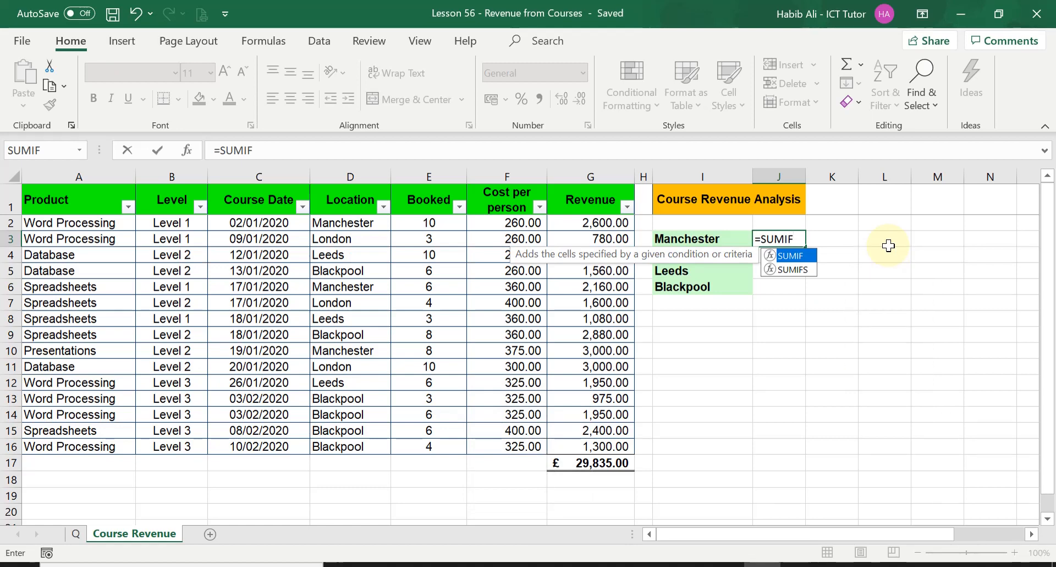
{"action": "type", "text": "("}
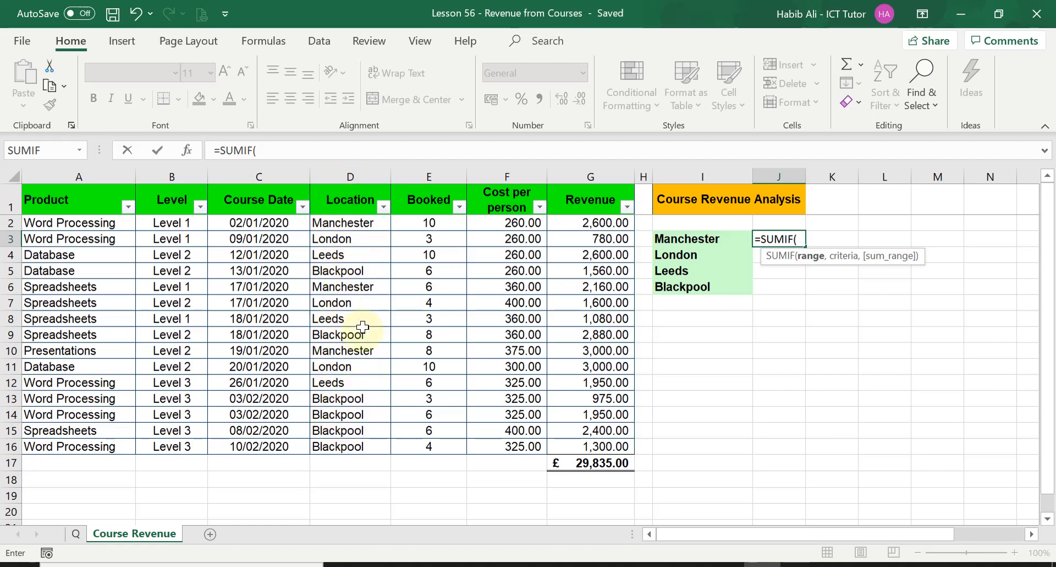
{"action": "left_click_drag", "start_coordinate": [350, 221], "coordinate": [358, 446]}
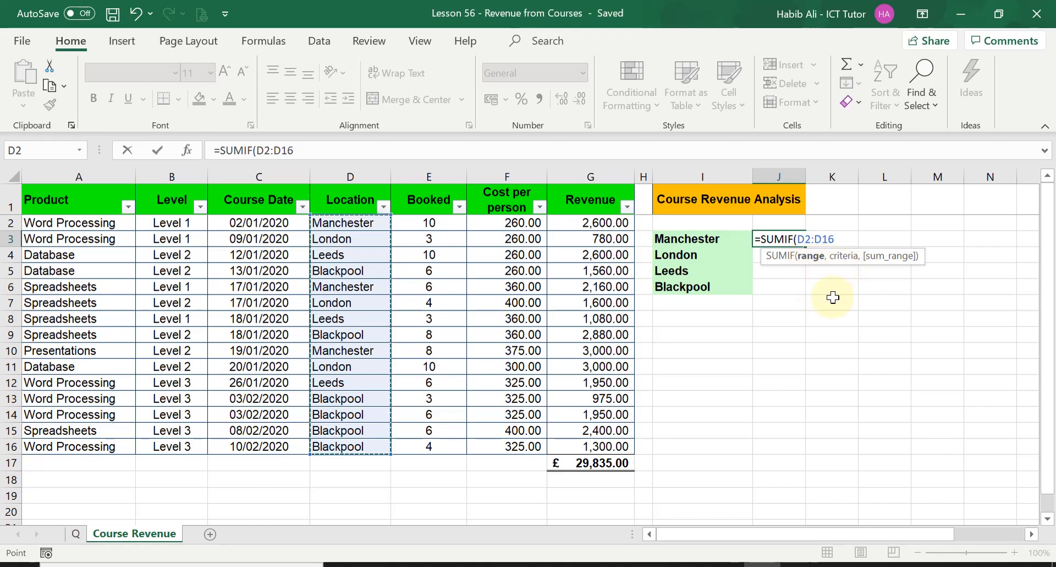
{"action": "type", "text": ","}
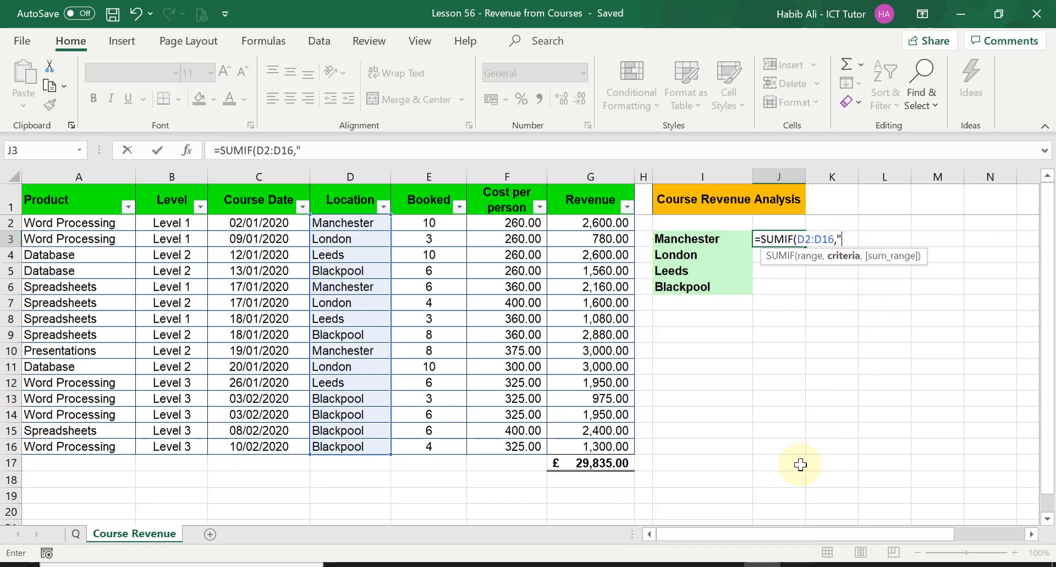
{"action": "type", "text": "MANCHESTER"}
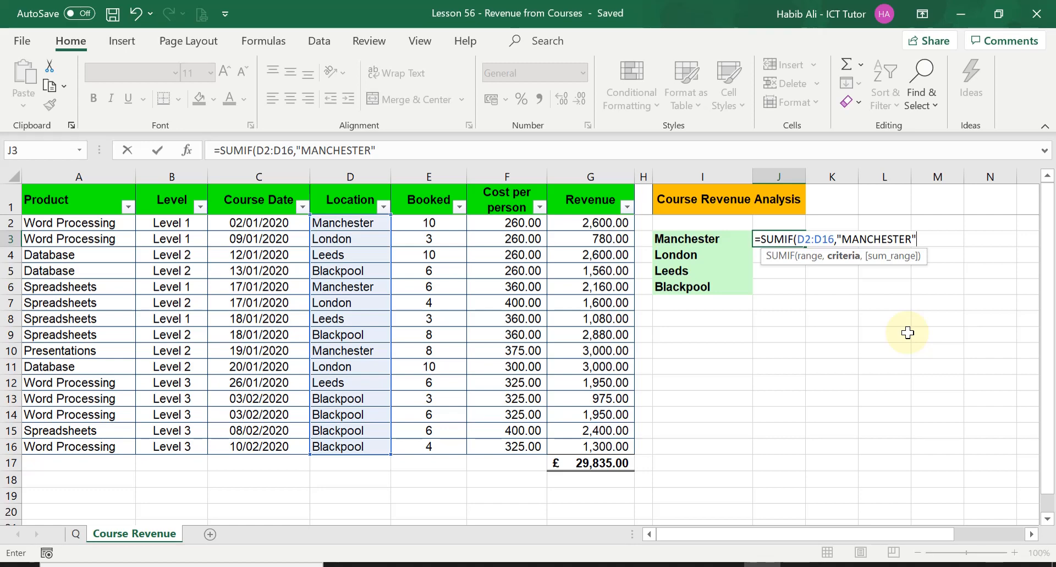
{"action": "type", "text": ","}
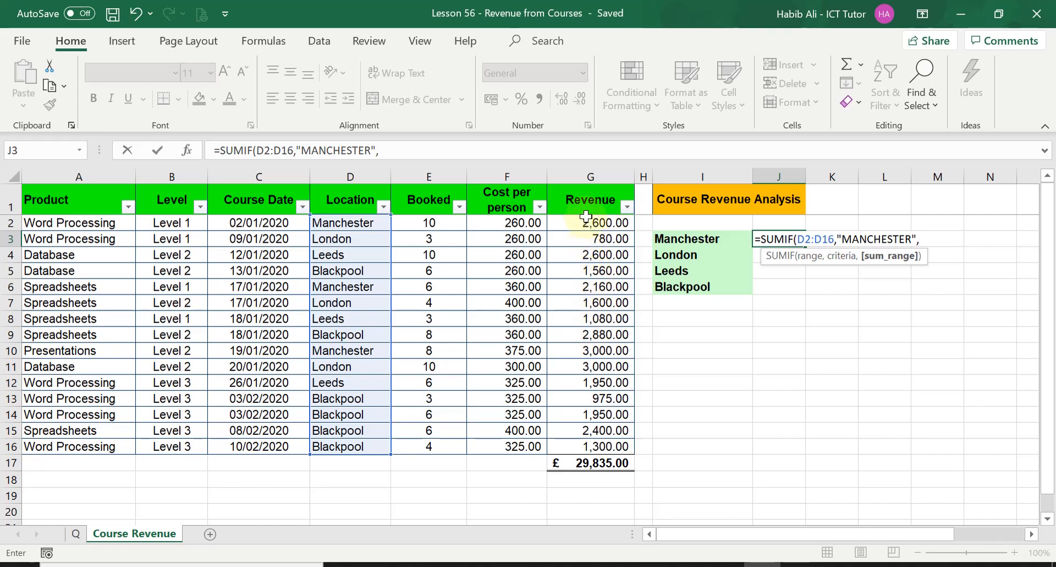
{"action": "left_click_drag", "start_coordinate": [592, 222], "coordinate": [601, 442]}
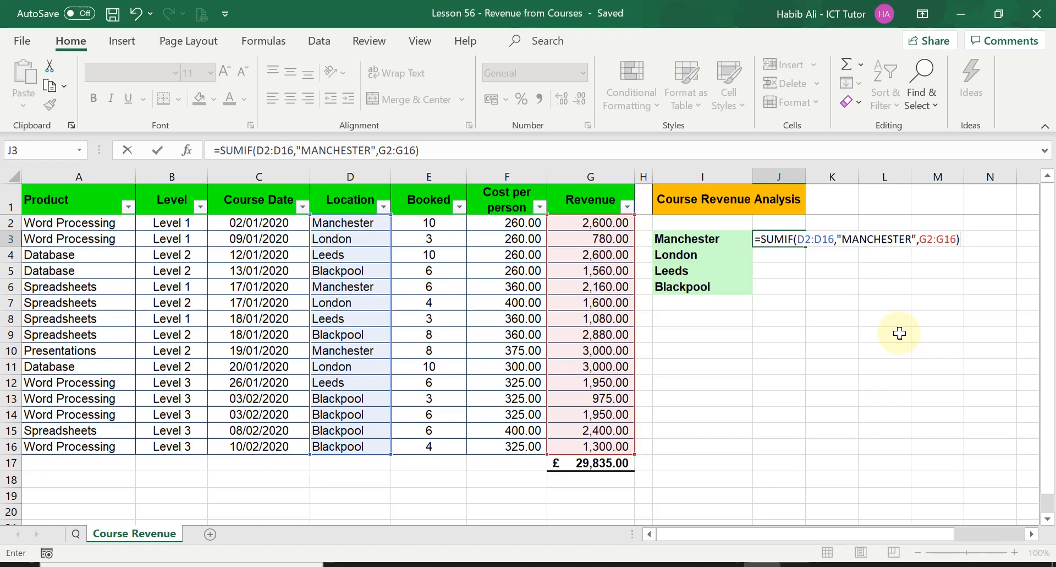
{"action": "key", "text": "Return"}
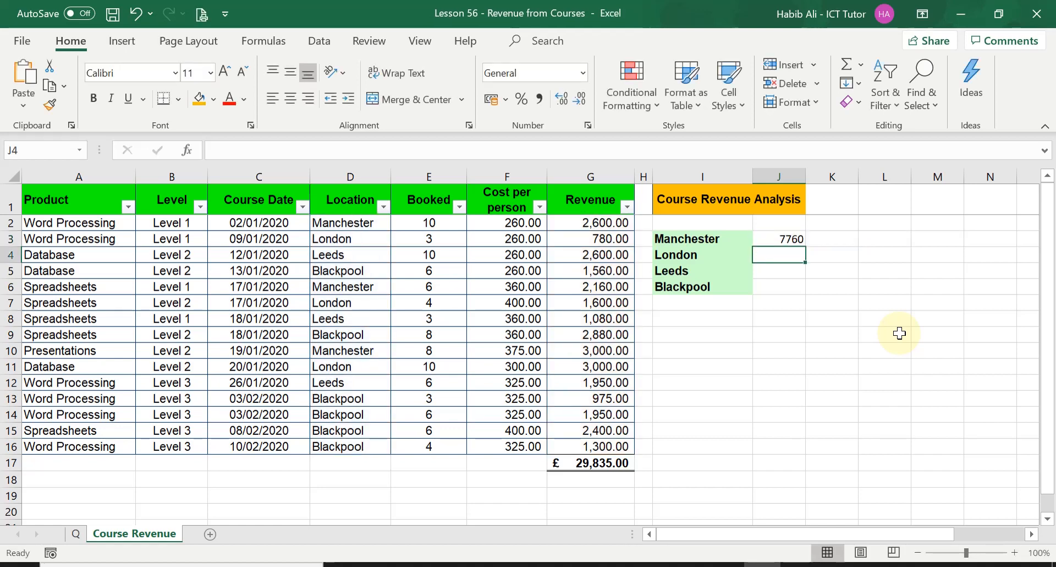
{"action": "left_click", "coordinate": [776, 237]}
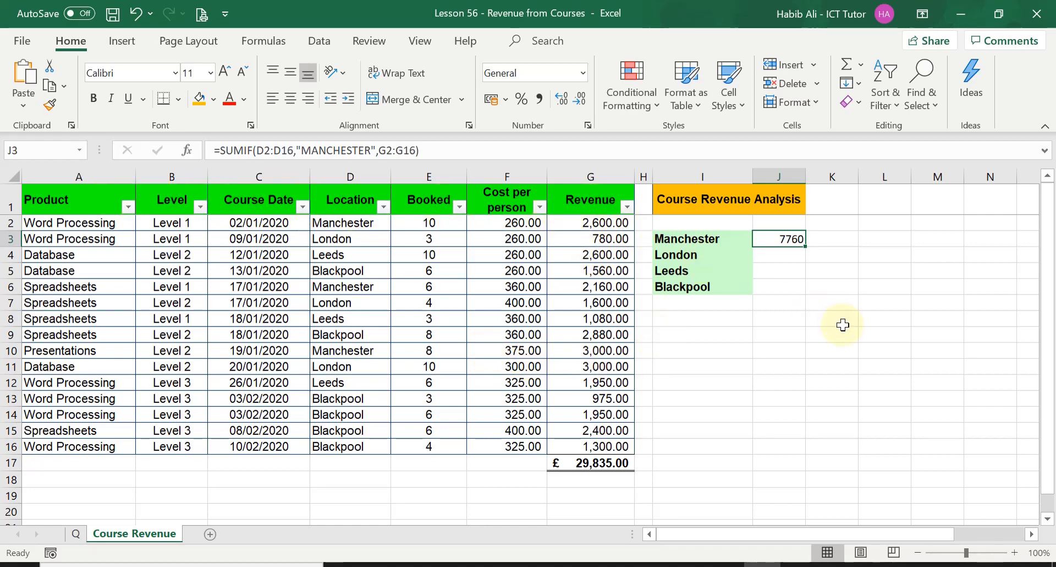
Step: Enter =SUMIF(D2:D16,"LONDON",G2:G16) in cell J4 to total London's revenue, and review the formula
{"action": "left_click", "coordinate": [773, 255]}
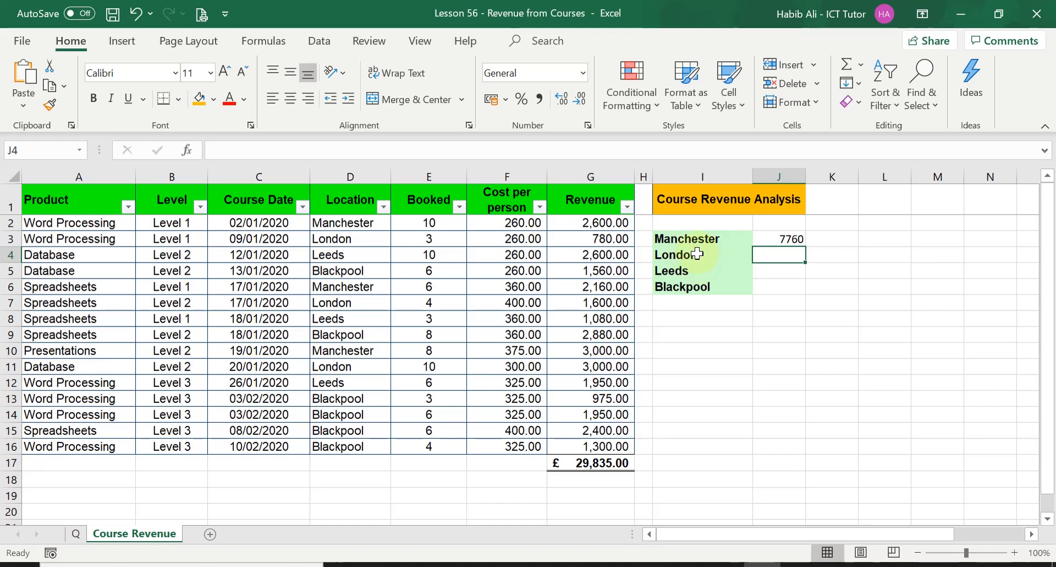
{"action": "type", "text": "="}
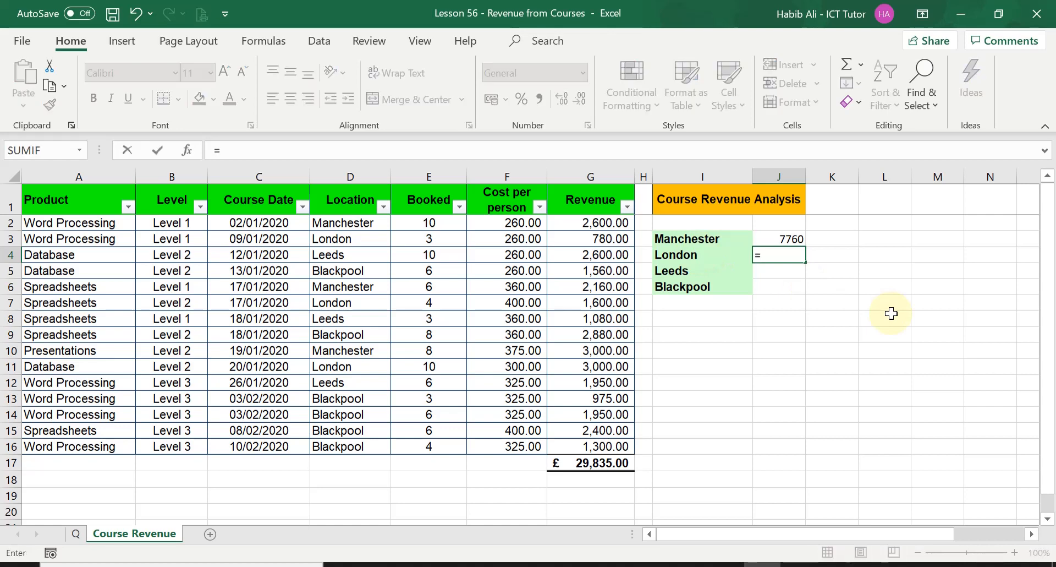
{"action": "type", "text": "SUM"}
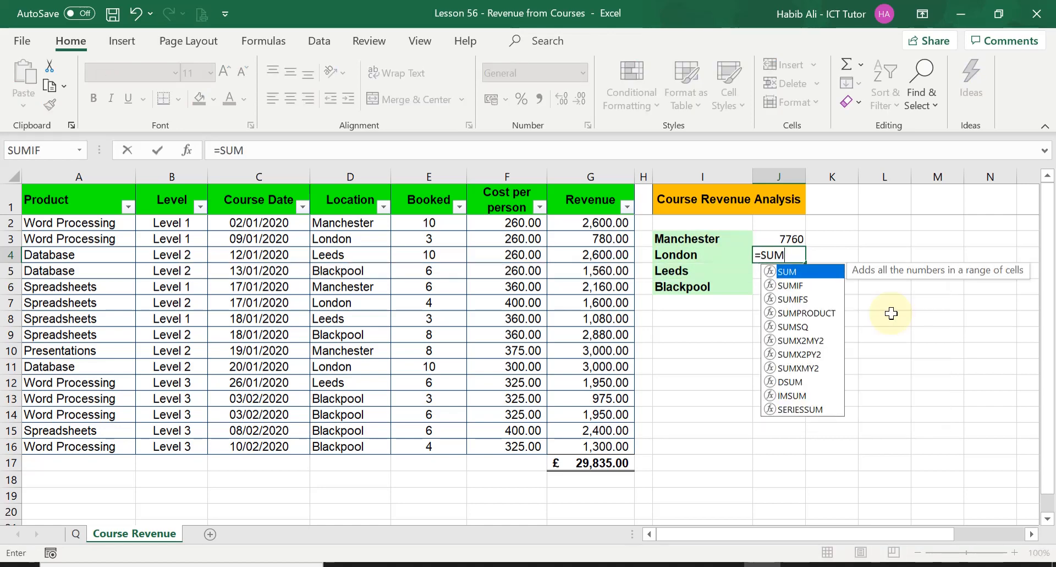
{"action": "type", "text": "IF"}
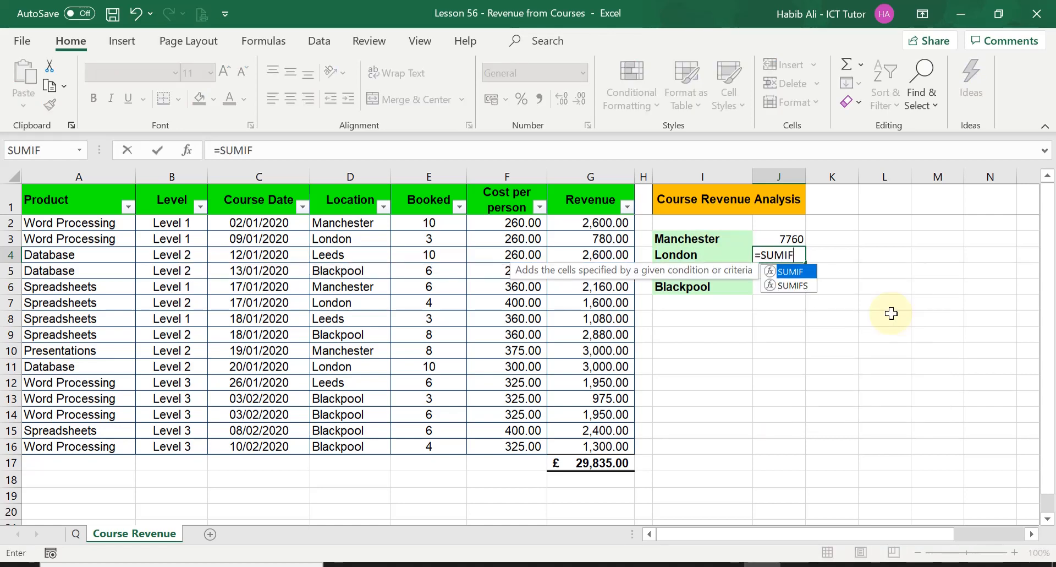
{"action": "type", "text": "("}
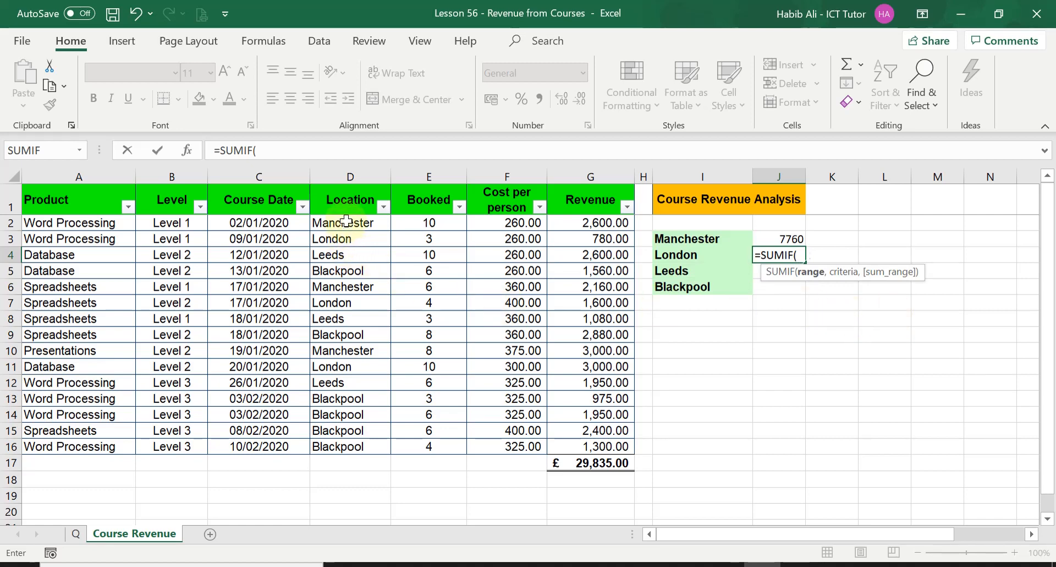
{"action": "left_click_drag", "start_coordinate": [346, 221], "coordinate": [356, 449]}
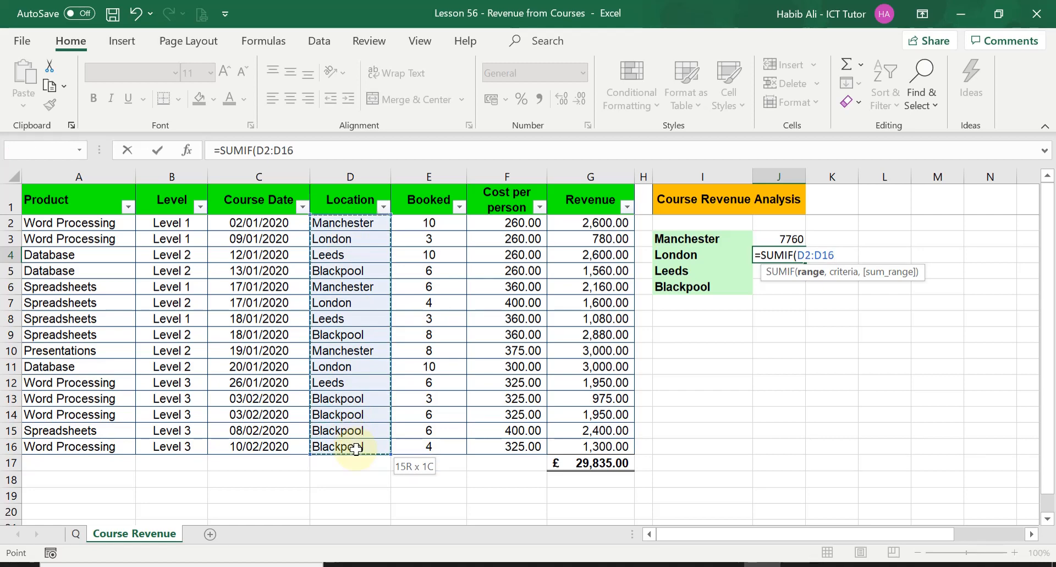
{"action": "type", "text": ","}
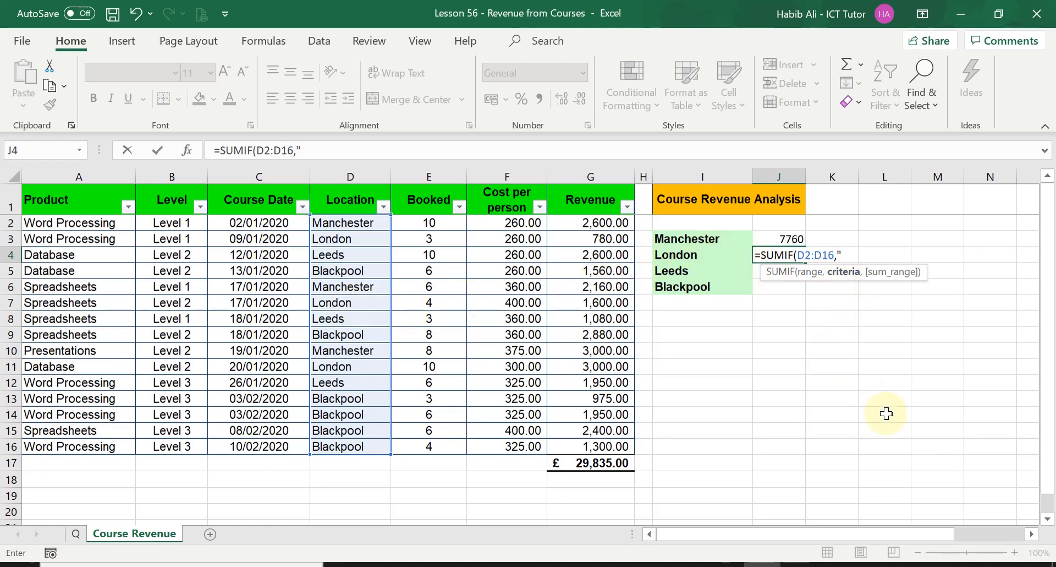
{"action": "type", "text": "LONDON"}
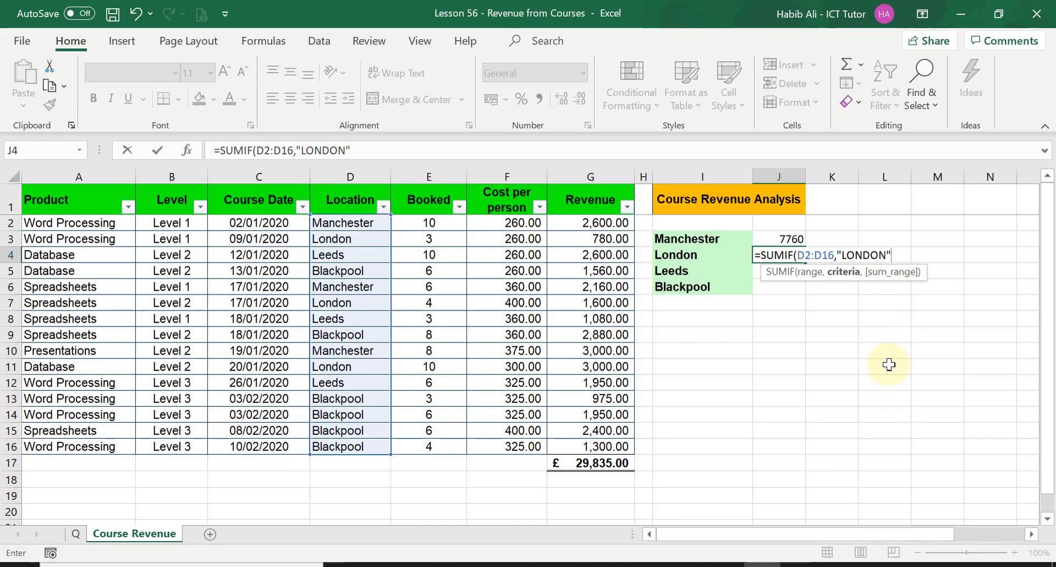
{"action": "type", "text": ","}
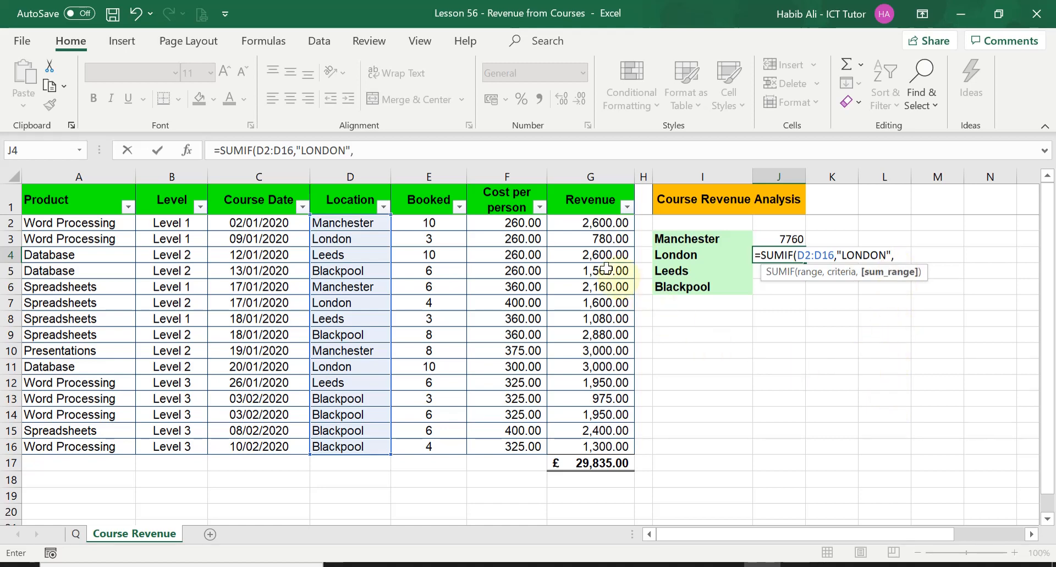
{"action": "left_click", "coordinate": [597, 224]}
{"action": "left_click_drag", "start_coordinate": [596, 231], "coordinate": [603, 443]}
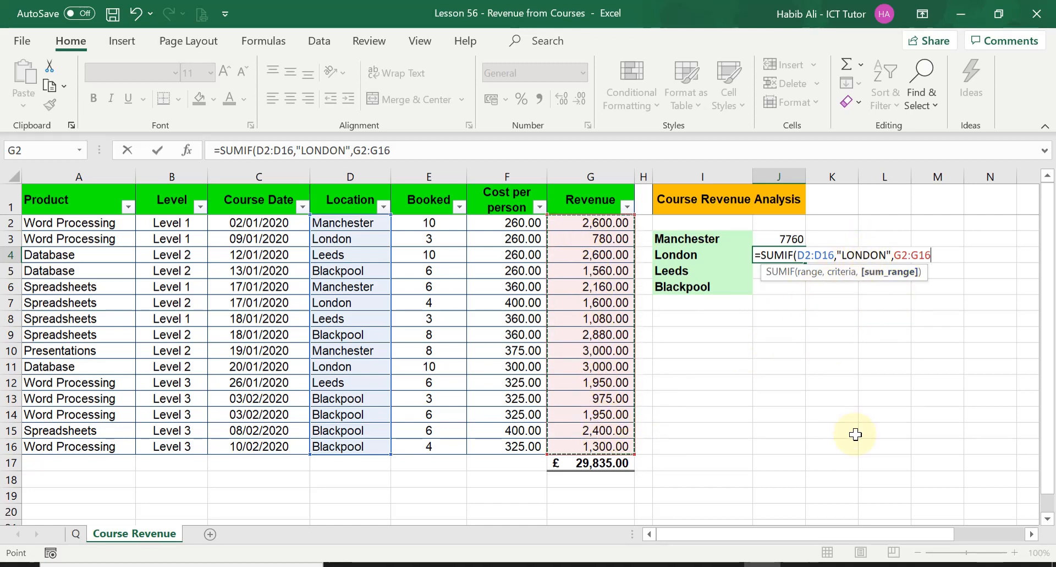
{"action": "type", "text": ")"}
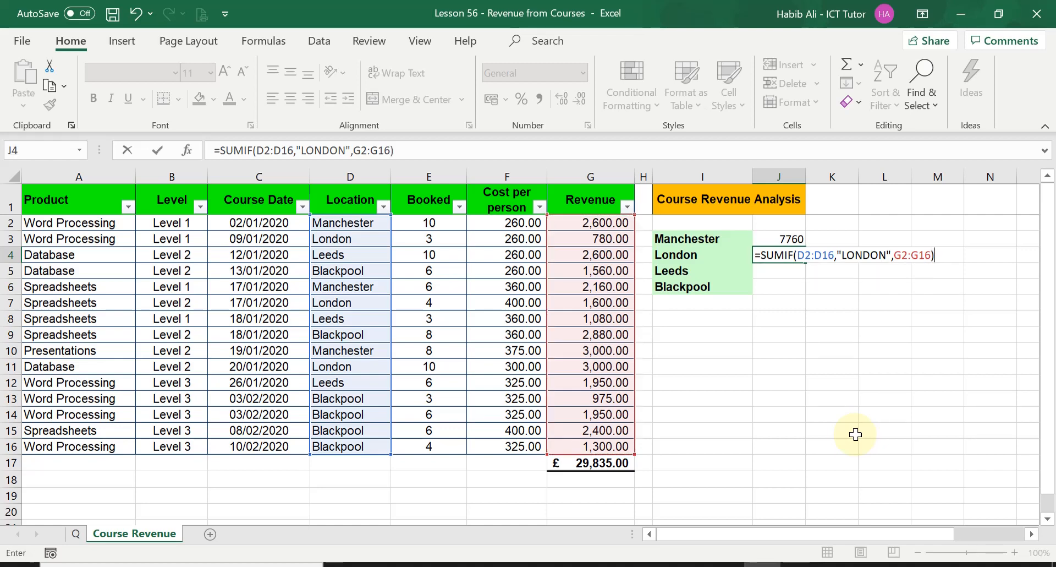
{"action": "key", "text": "Return"}
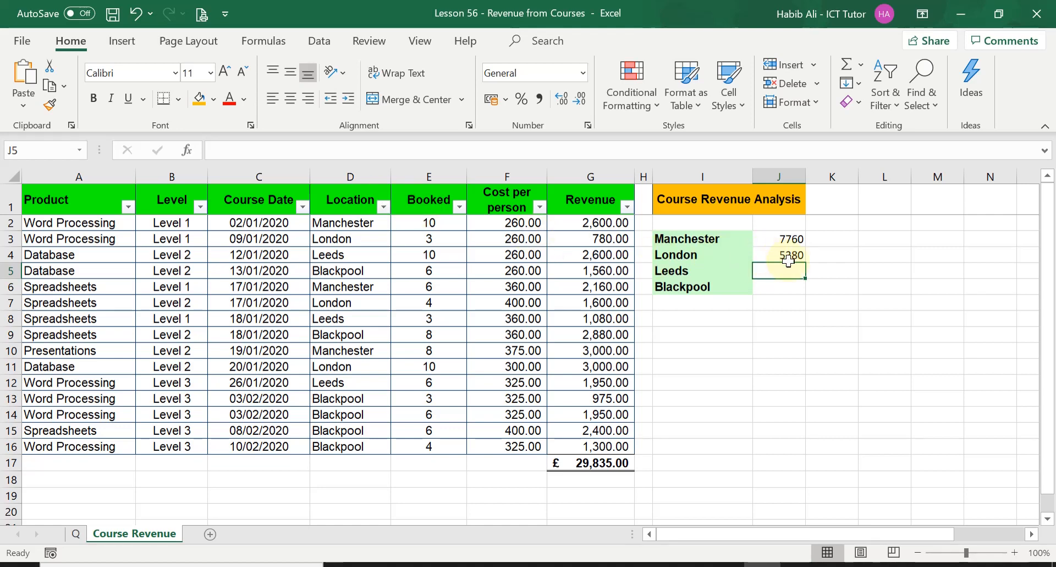
{"action": "left_click", "coordinate": [784, 255]}
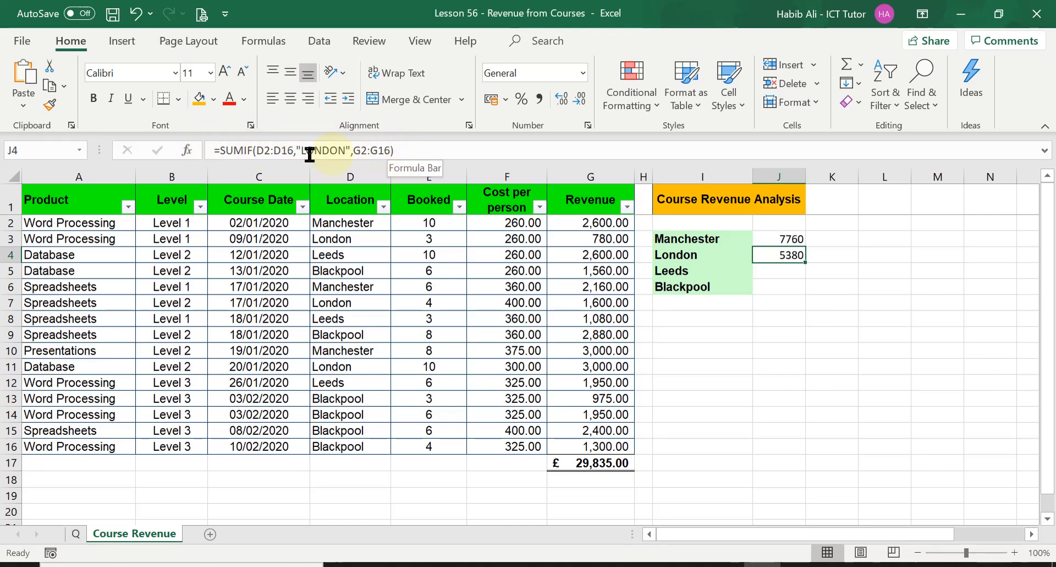
Step: Search the function library for SUMIF and insert it in cell J5 for the Leeds revenue
{"action": "left_click", "coordinate": [785, 272]}
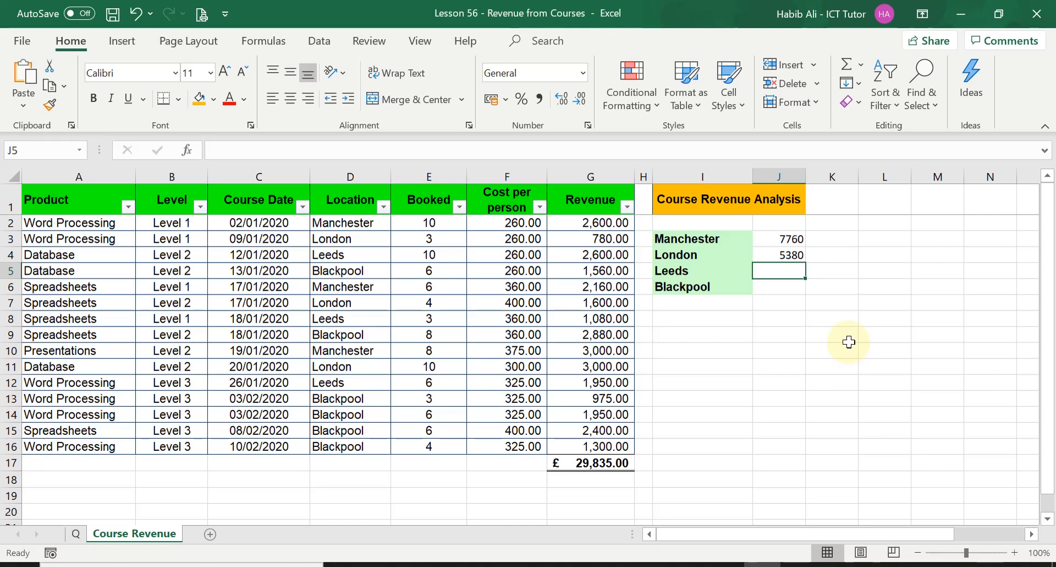
{"action": "left_click", "coordinate": [123, 41]}
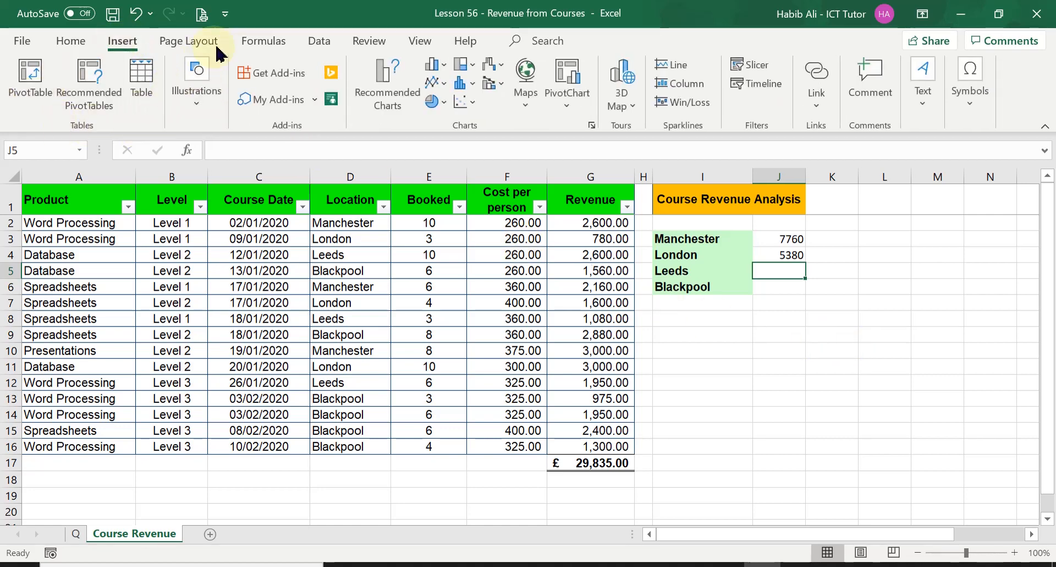
{"action": "left_click", "coordinate": [267, 41]}
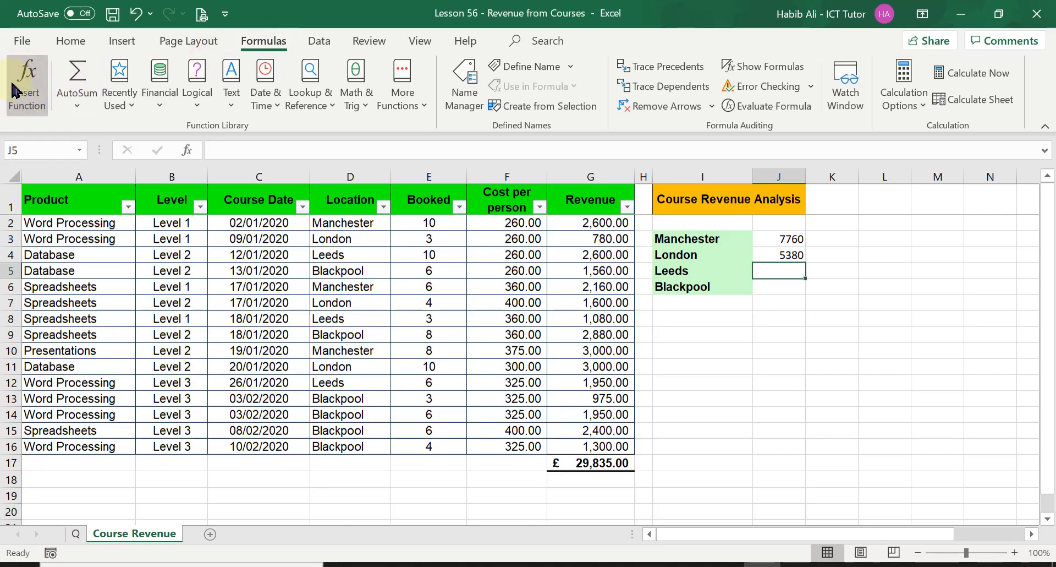
{"action": "left_click", "coordinate": [187, 150]}
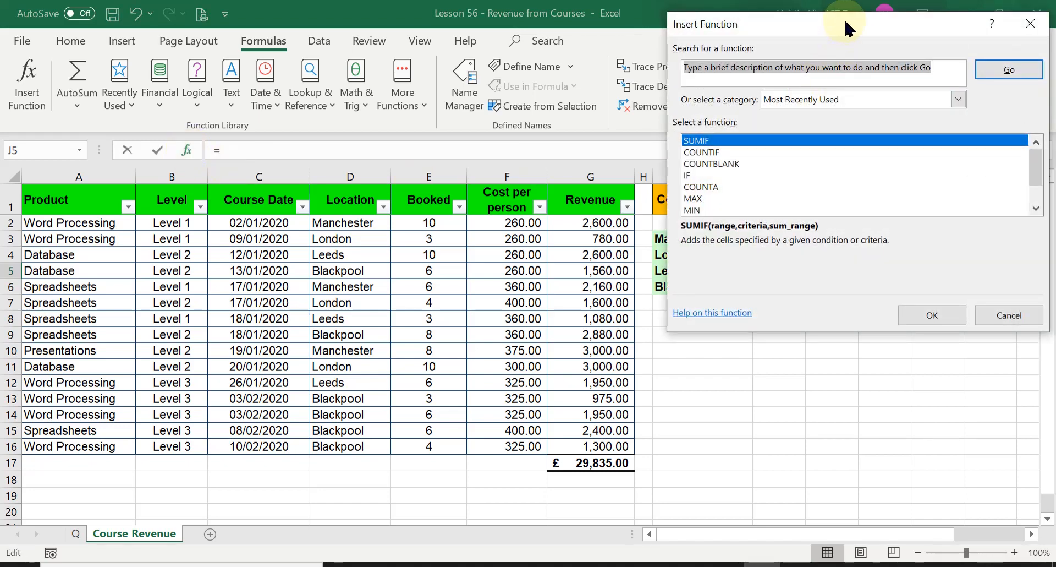
{"action": "left_click_drag", "start_coordinate": [846, 26], "coordinate": [825, 318]}
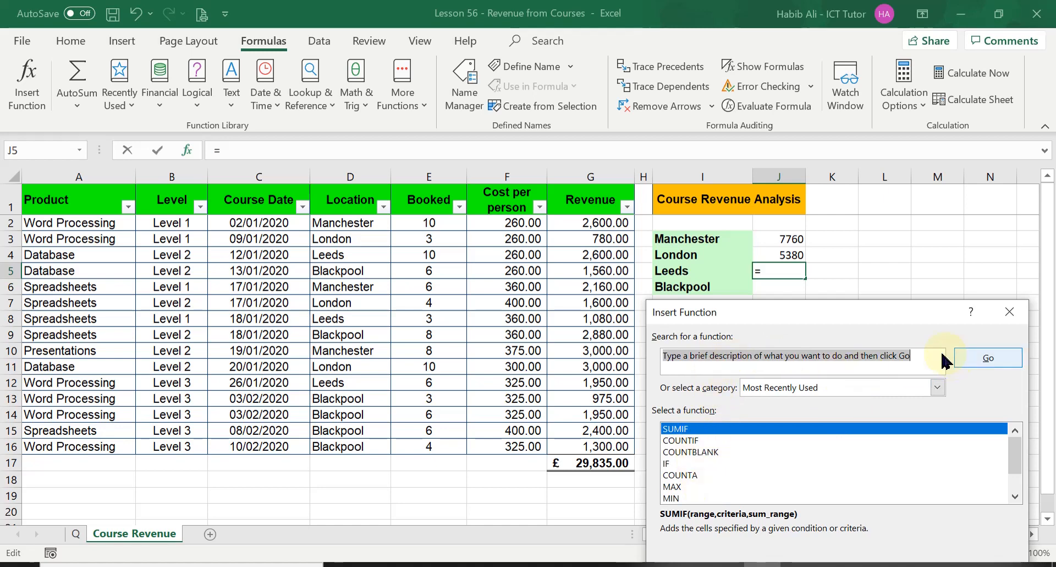
{"action": "type", "text": "SU"}
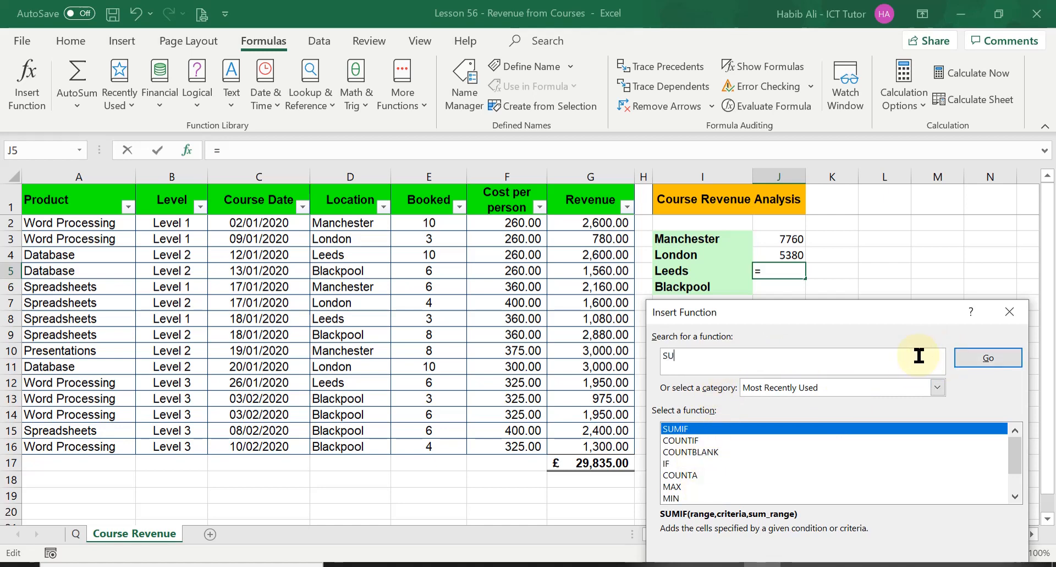
{"action": "type", "text": "MIF"}
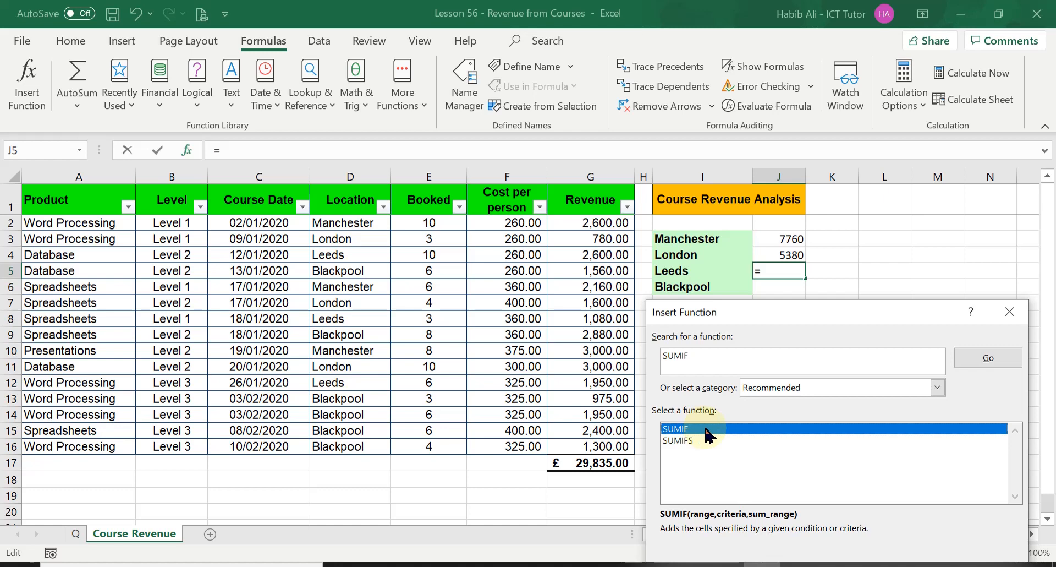
{"action": "left_click_drag", "start_coordinate": [784, 314], "coordinate": [785, 236]}
{"action": "left_click", "coordinate": [925, 529]}
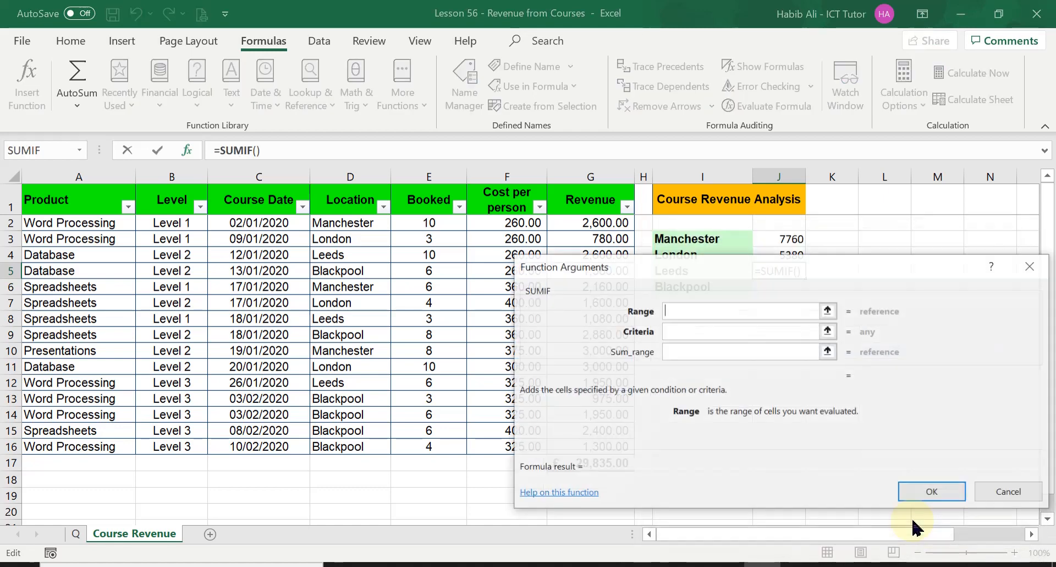
Step: Complete the Leeds SUMIF with range D2:D16, criteria "LEEDS" and sum range G2:G16
{"action": "left_click_drag", "start_coordinate": [838, 267], "coordinate": [821, 318]}
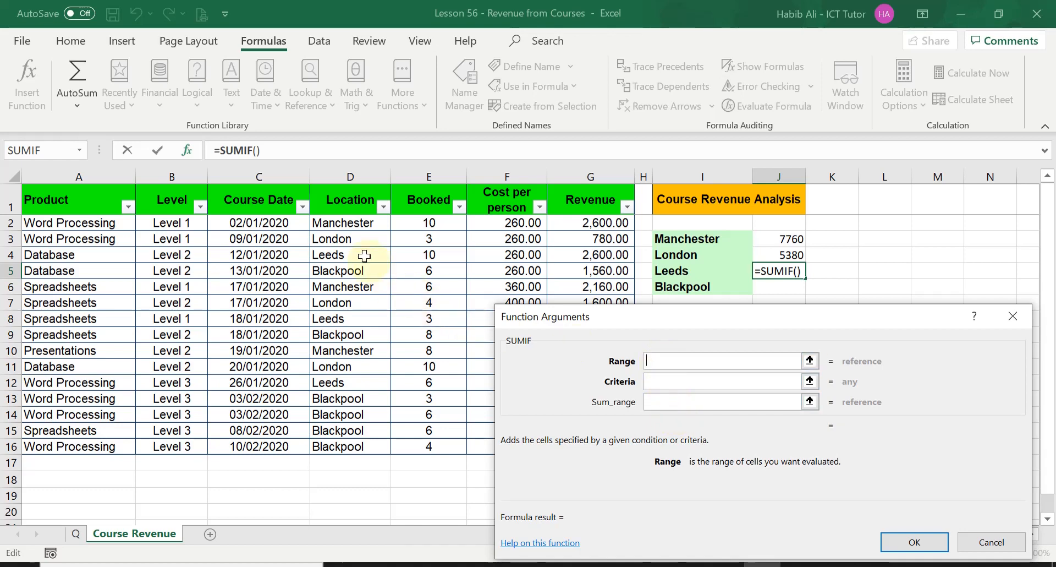
{"action": "left_click_drag", "start_coordinate": [346, 219], "coordinate": [342, 446]}
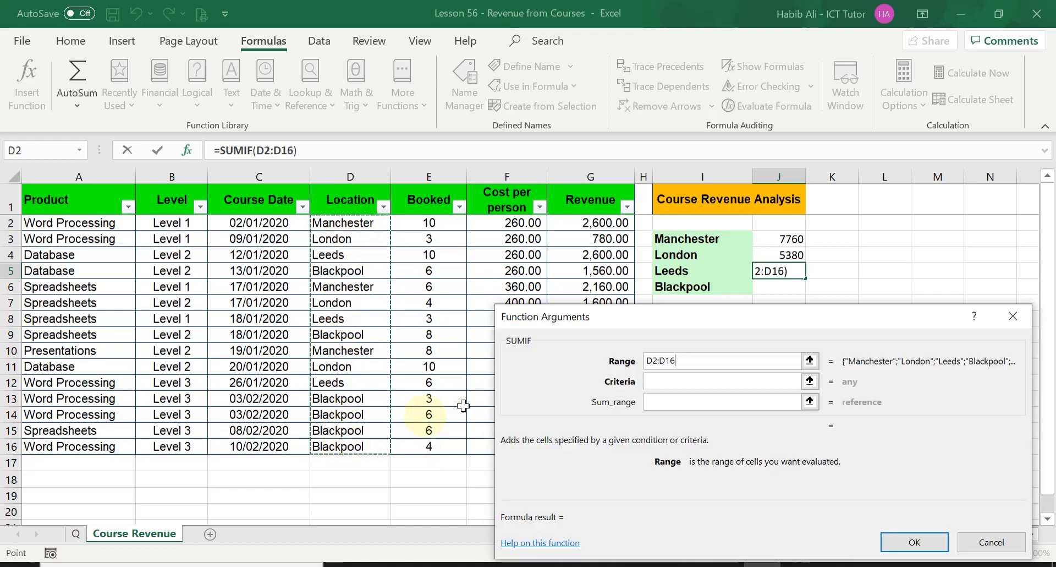
{"action": "left_click", "coordinate": [660, 380]}
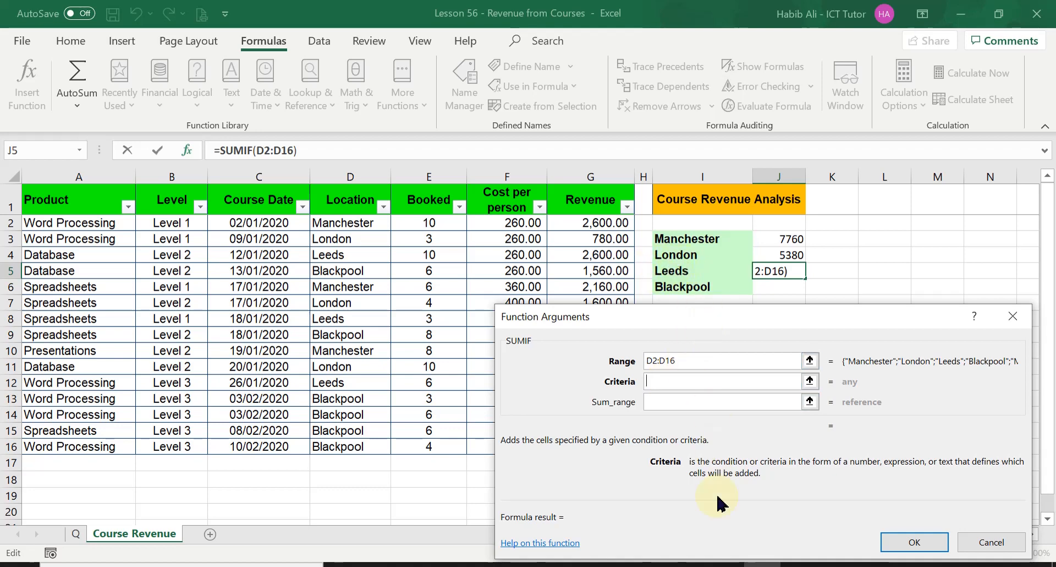
{"action": "type", "text": "EDS"}
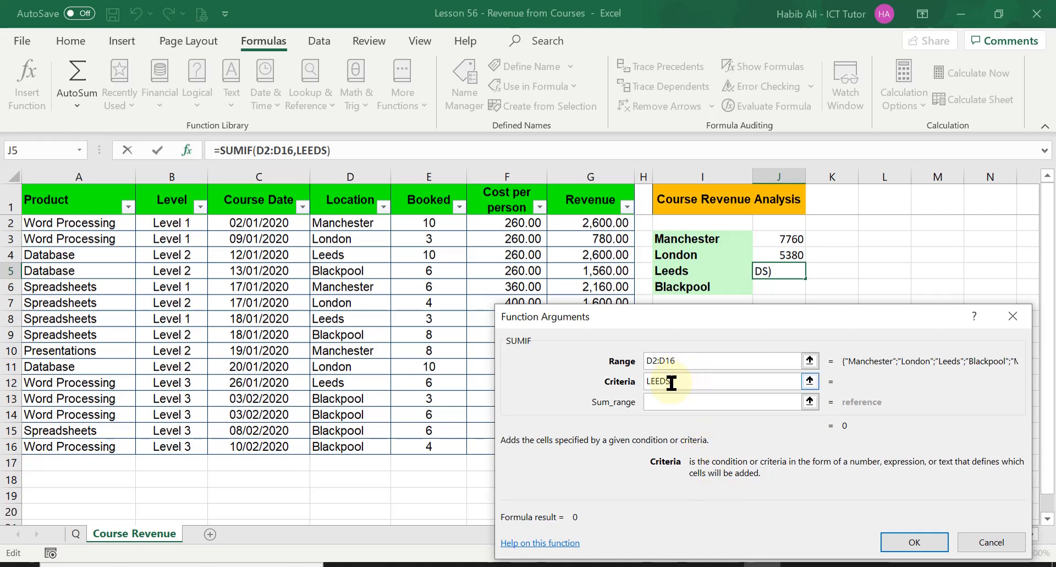
{"action": "left_click", "coordinate": [665, 400]}
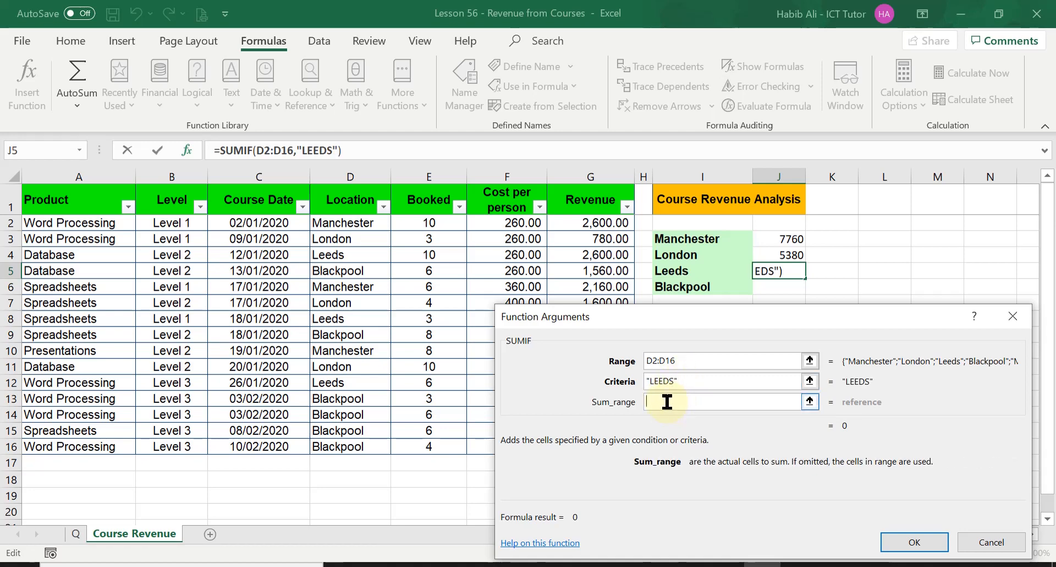
{"action": "left_click_drag", "start_coordinate": [749, 315], "coordinate": [260, 244]}
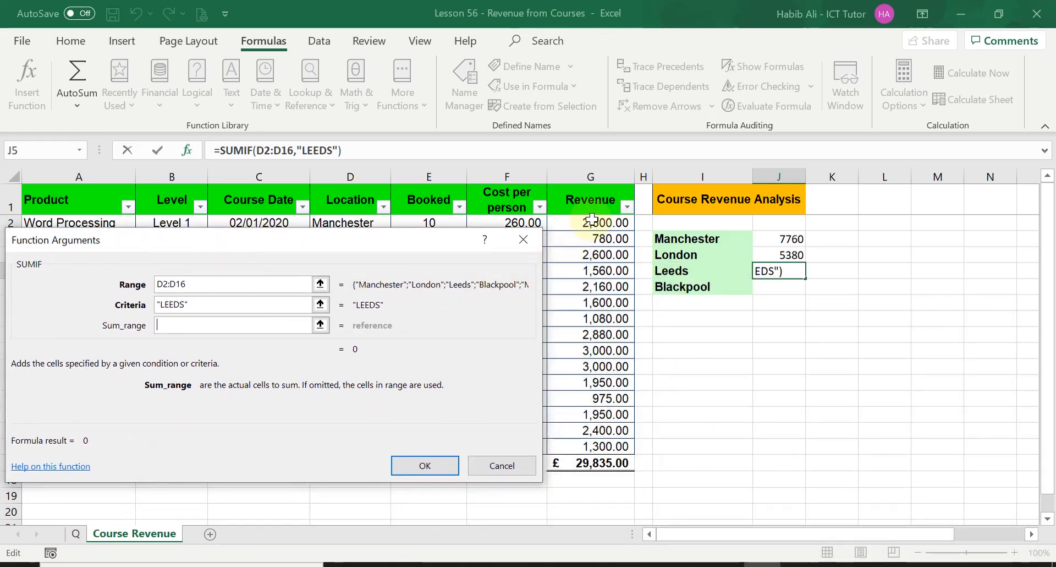
{"action": "left_click_drag", "start_coordinate": [592, 220], "coordinate": [599, 438]}
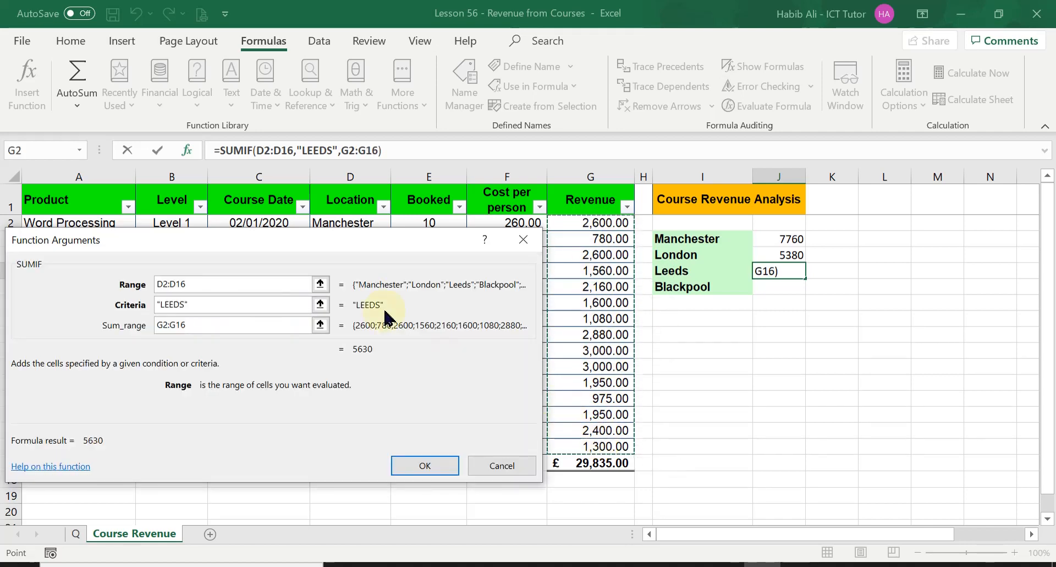
{"action": "left_click_drag", "start_coordinate": [347, 236], "coordinate": [833, 284]}
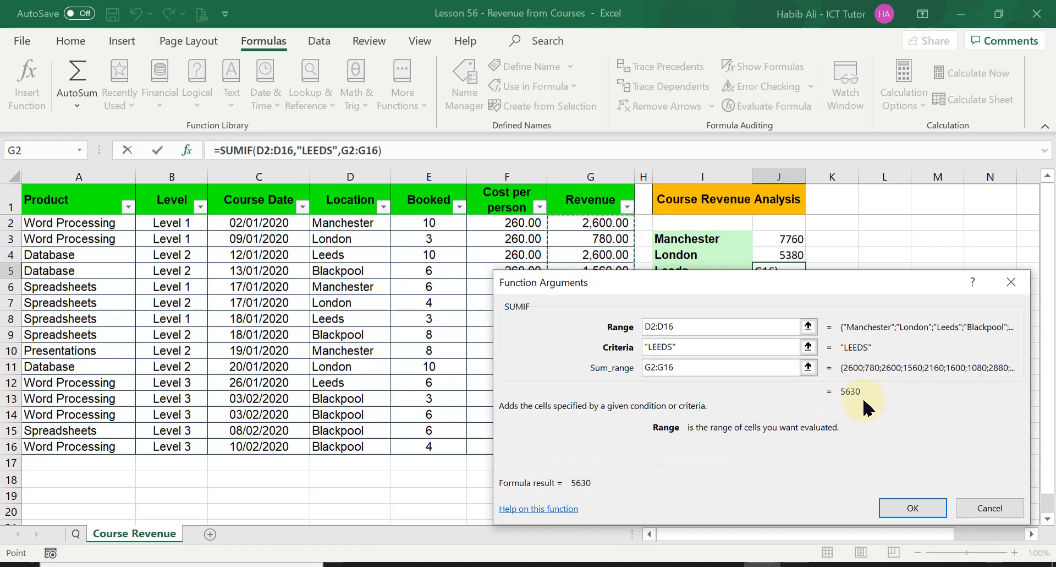
{"action": "left_click", "coordinate": [913, 508]}
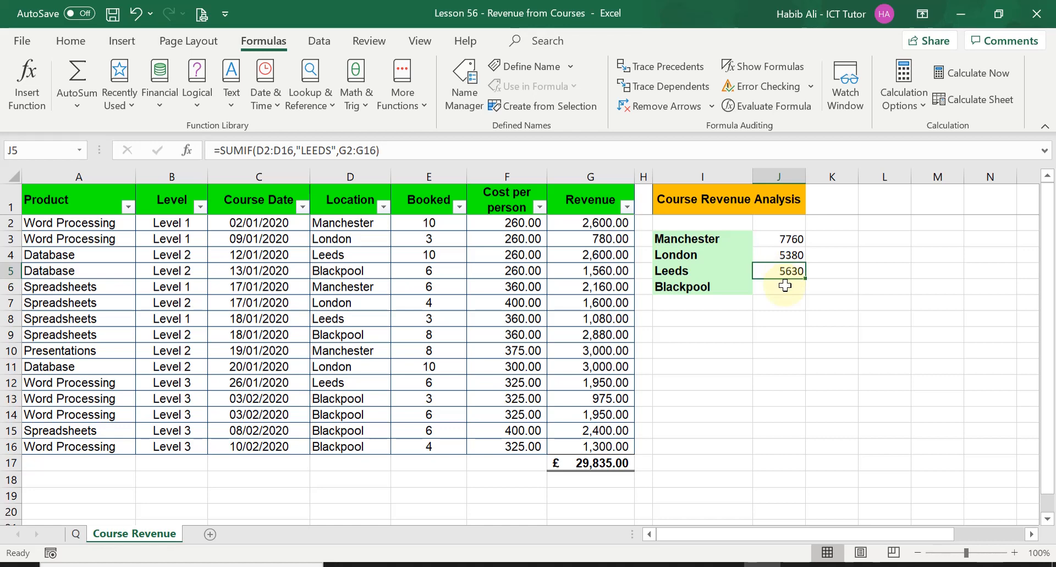
Step: Insert the SUMIF function in cell J6 for the Blackpool revenue, keeping the Location column in view
{"action": "left_click", "coordinate": [785, 285]}
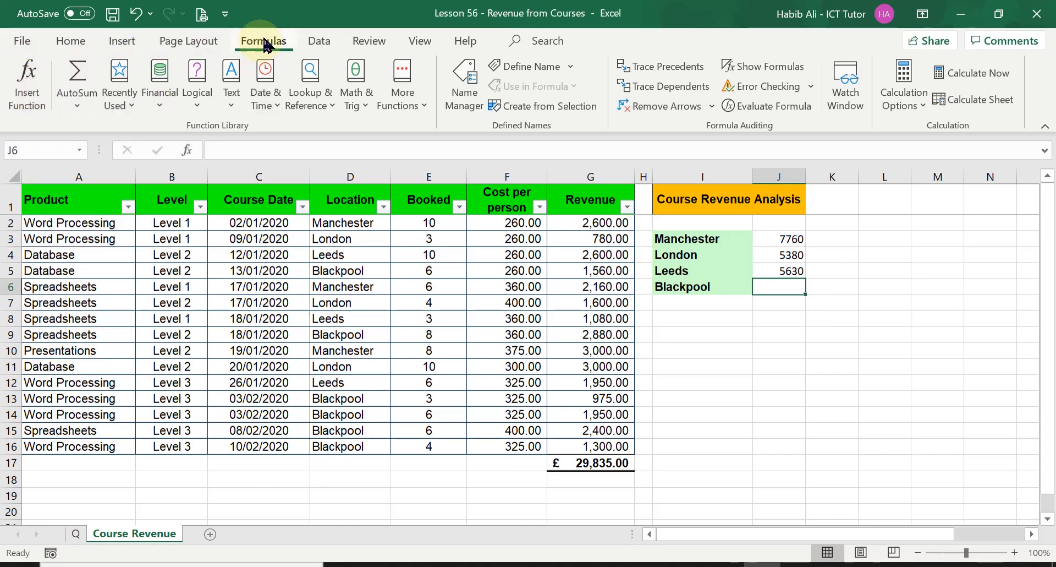
{"action": "left_click", "coordinate": [185, 154]}
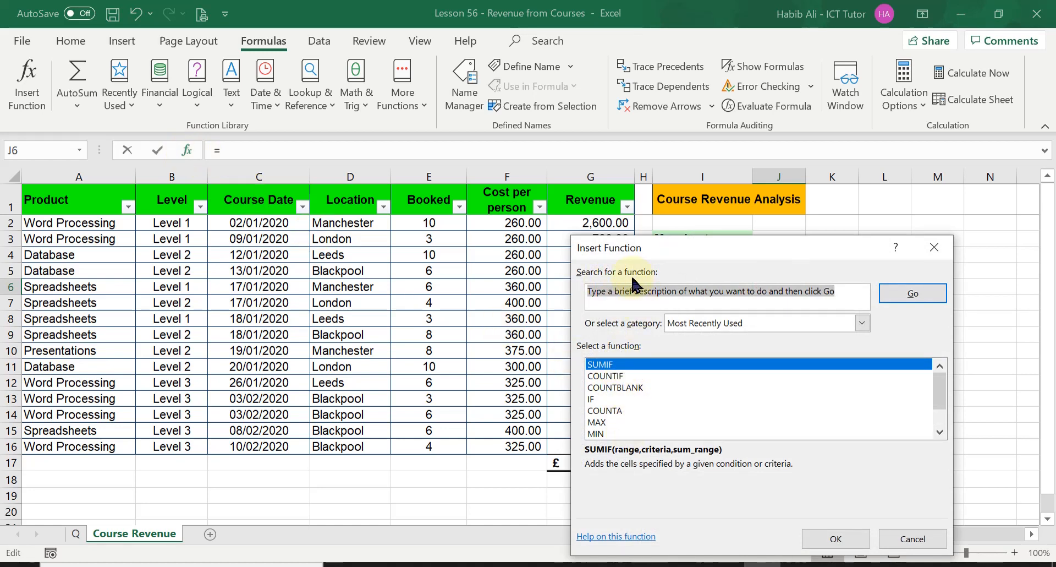
{"action": "left_click", "coordinate": [827, 539]}
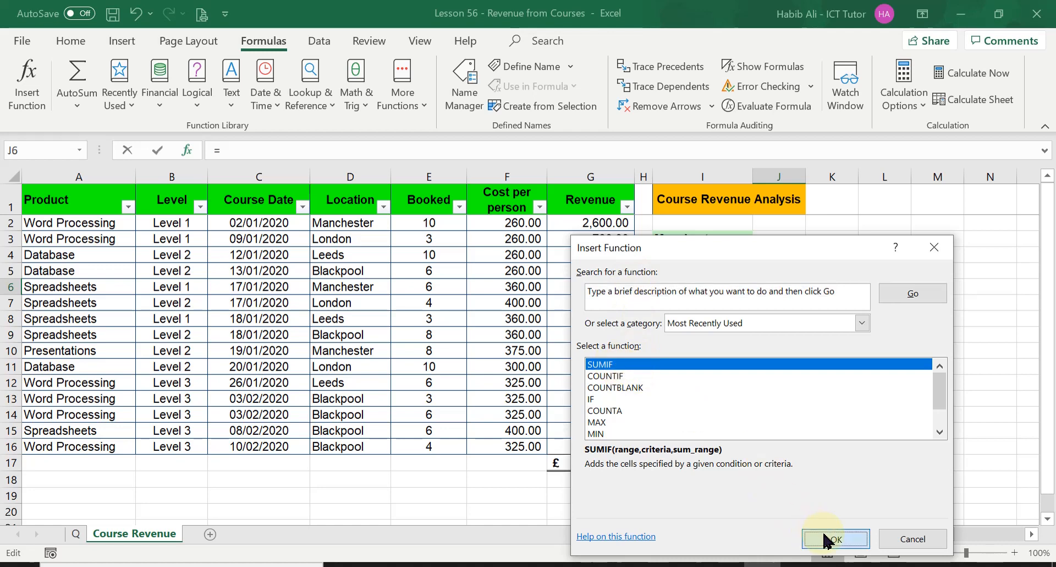
{"action": "left_click_drag", "start_coordinate": [716, 282], "coordinate": [733, 305]}
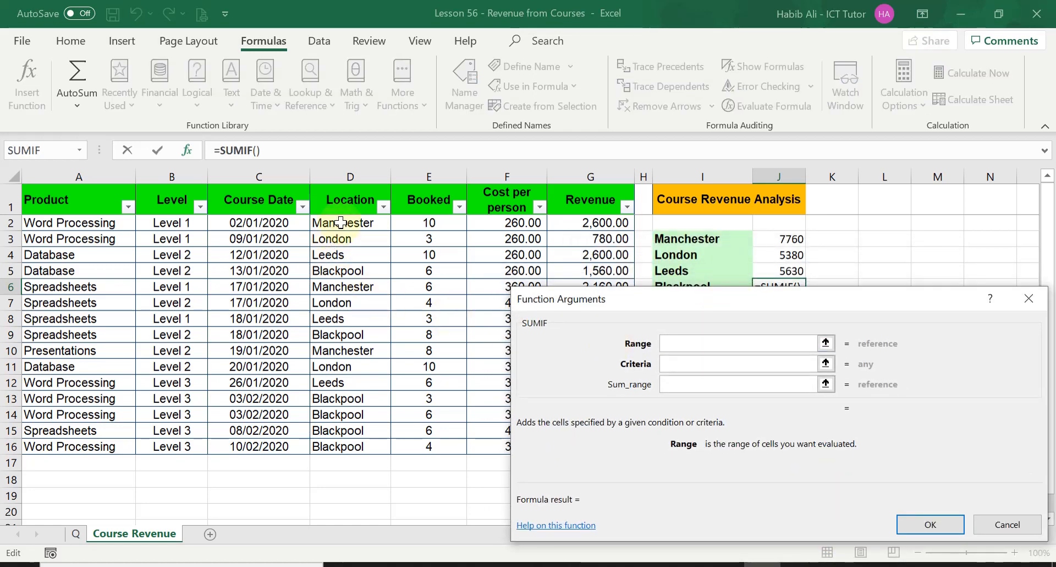
Step: Complete the Blackpool SUMIF with range D2:D16, criteria "BLACKPOOL" and sum range G2:G16
{"action": "left_click_drag", "start_coordinate": [341, 222], "coordinate": [363, 446]}
{"action": "left_click", "coordinate": [684, 364]}
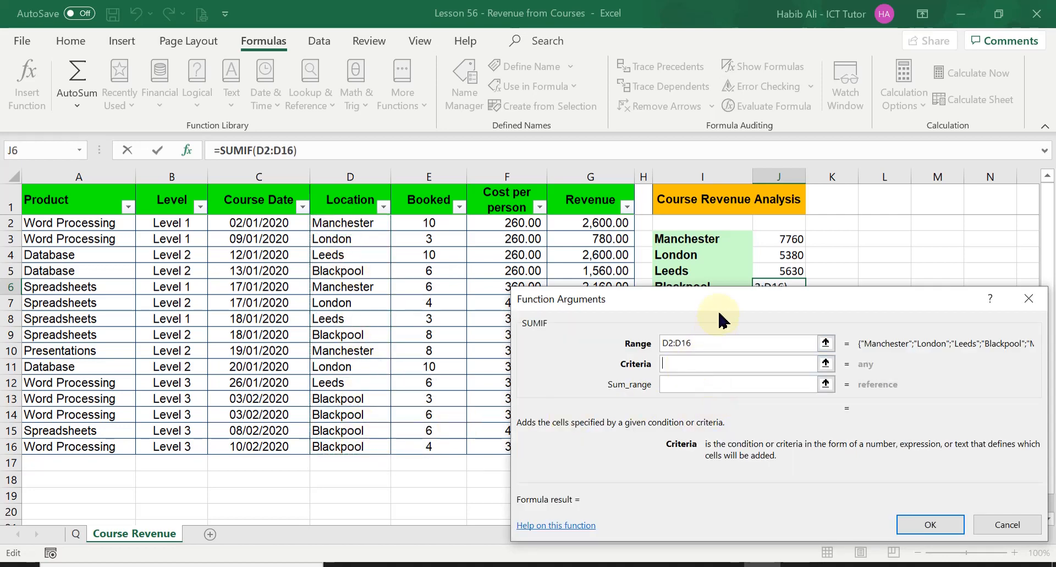
{"action": "left_click_drag", "start_coordinate": [720, 319], "coordinate": [722, 338]}
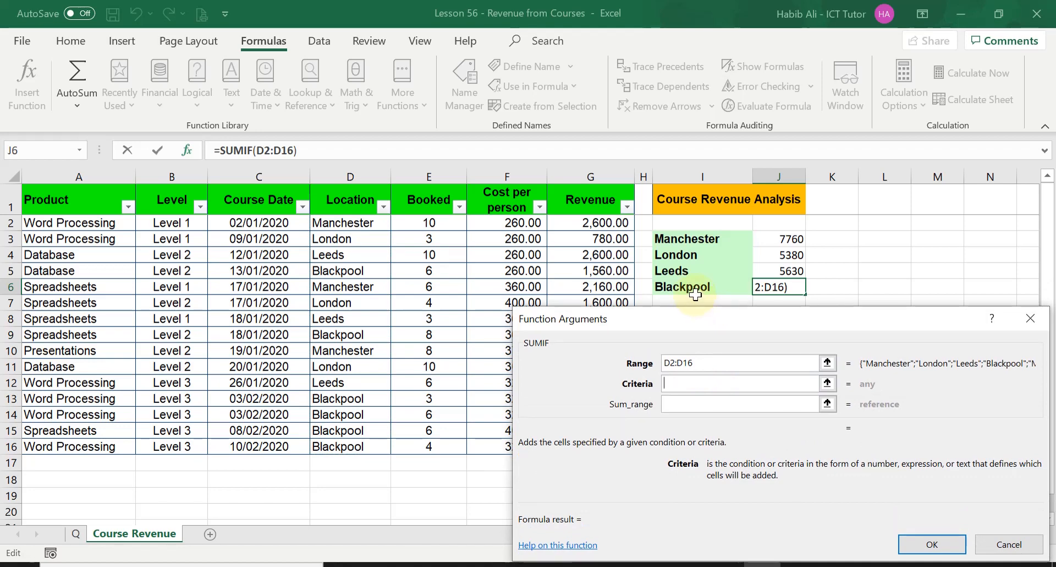
{"action": "type", "text": "BLACKP"}
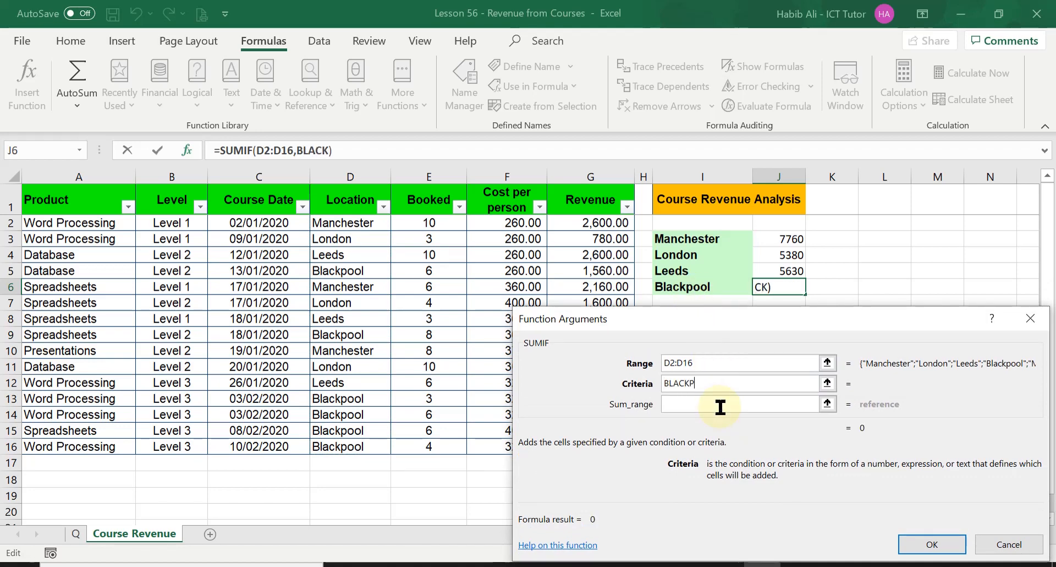
{"action": "type", "text": "OOL"}
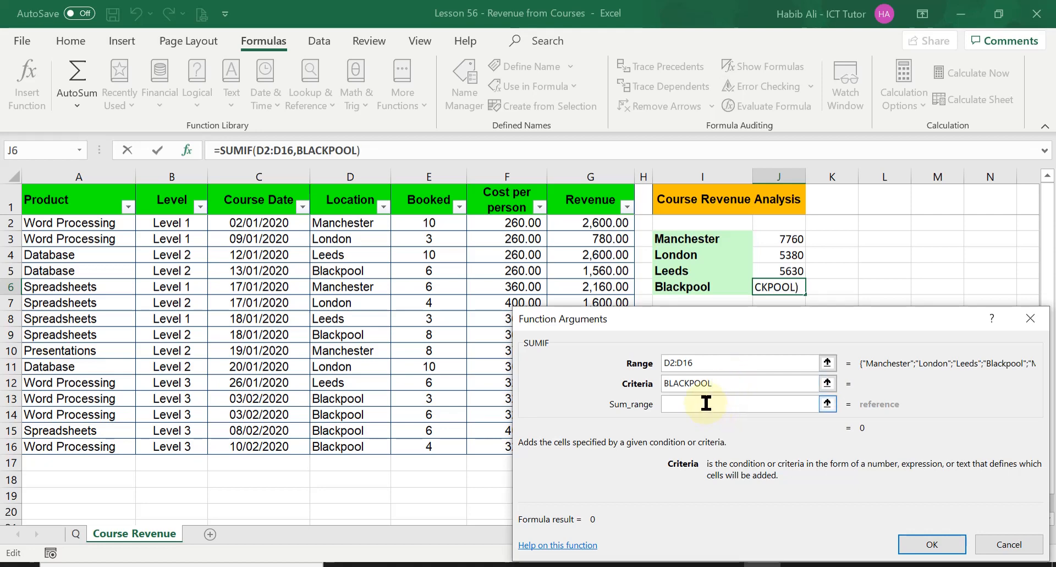
{"action": "left_click", "coordinate": [706, 403]}
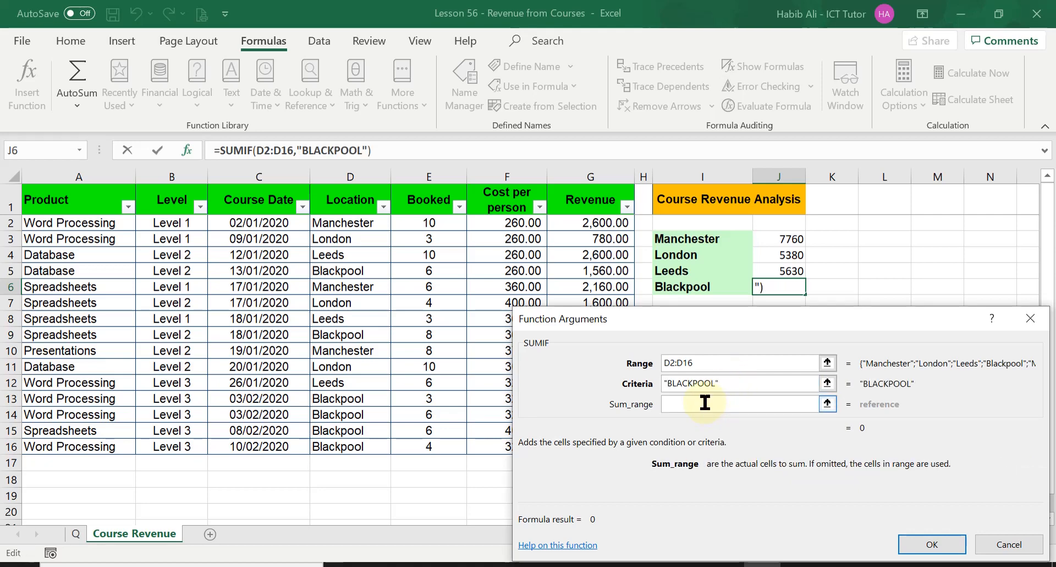
{"action": "left_click_drag", "start_coordinate": [734, 318], "coordinate": [217, 225]}
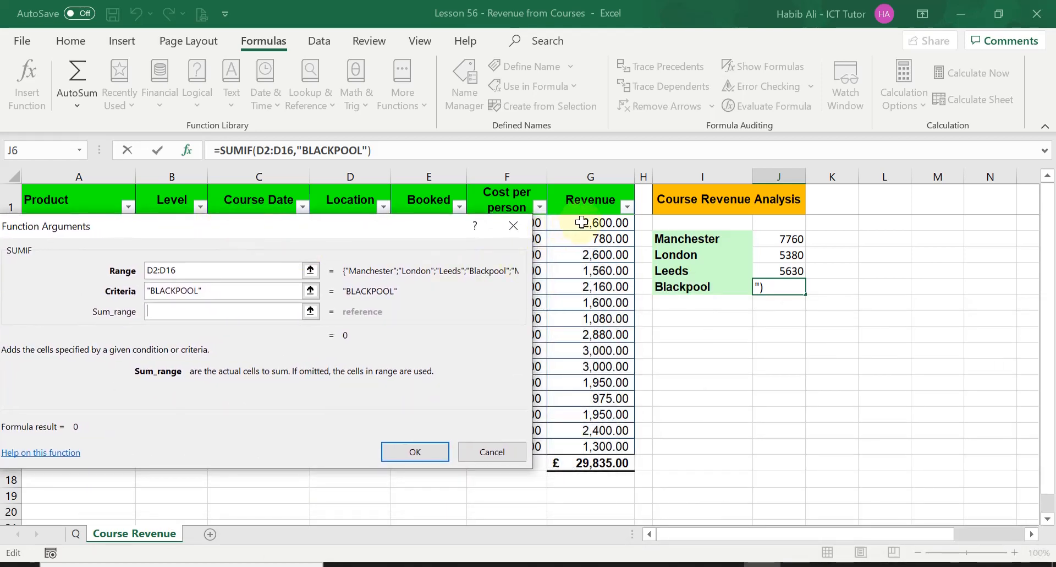
{"action": "left_click_drag", "start_coordinate": [582, 221], "coordinate": [601, 447]}
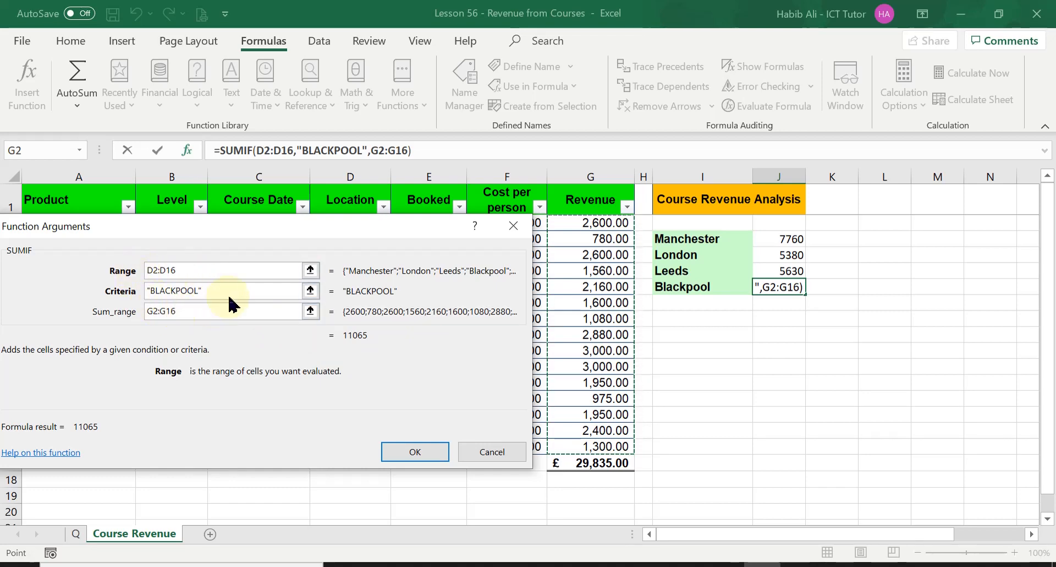
{"action": "left_click", "coordinate": [416, 452]}
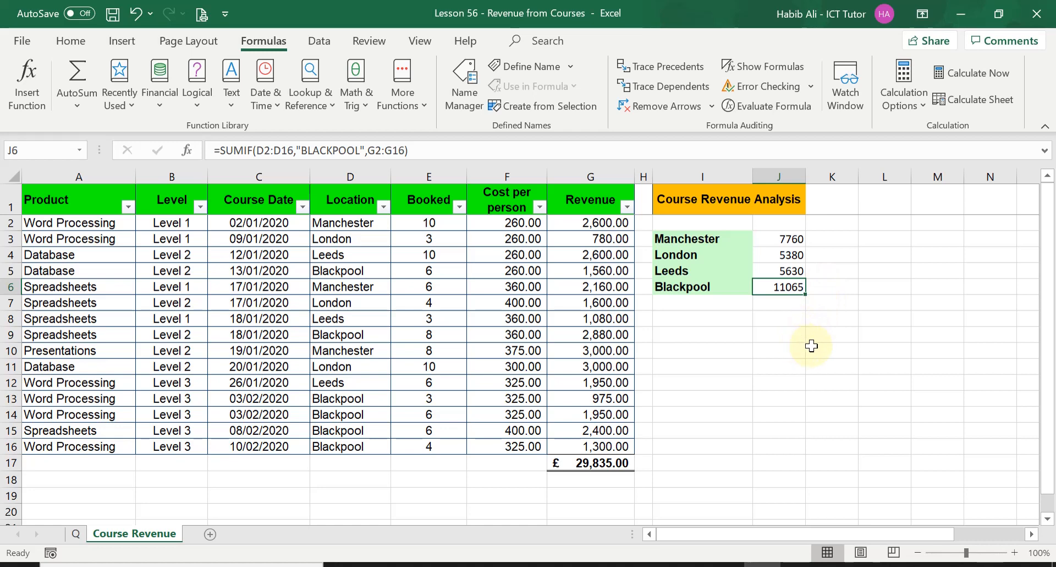
Step: Filter the Location column to Manchester only and select its Revenue values to check their sum against the J3 formula
{"action": "left_click", "coordinate": [798, 240]}
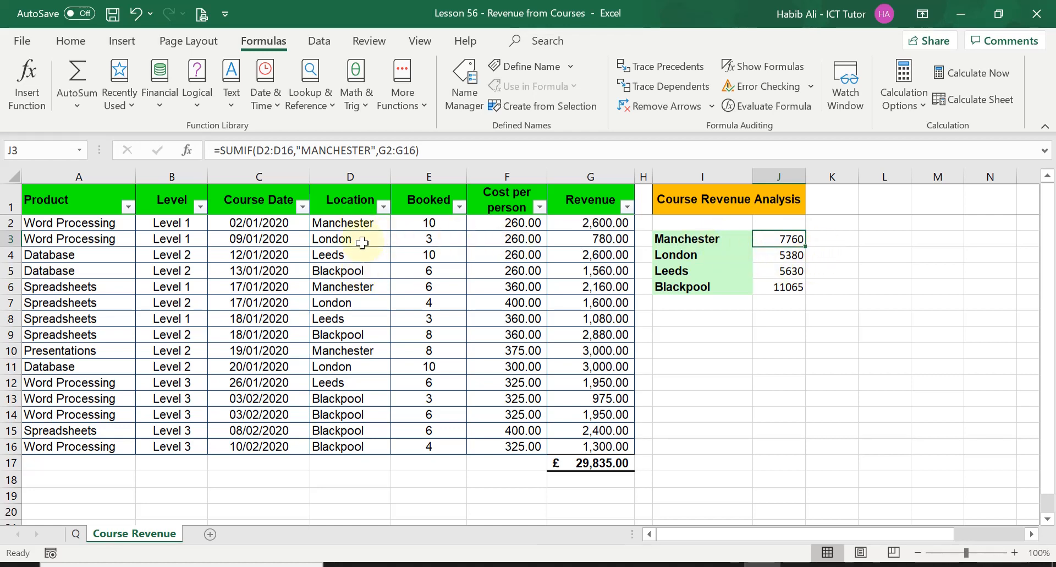
{"action": "left_click", "coordinate": [384, 207]}
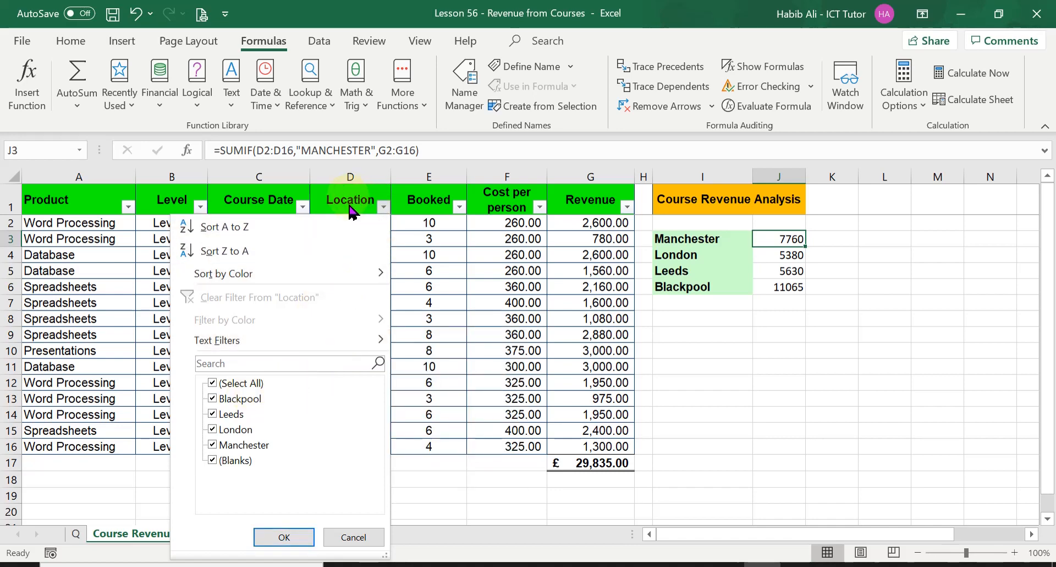
{"action": "left_click", "coordinate": [212, 383]}
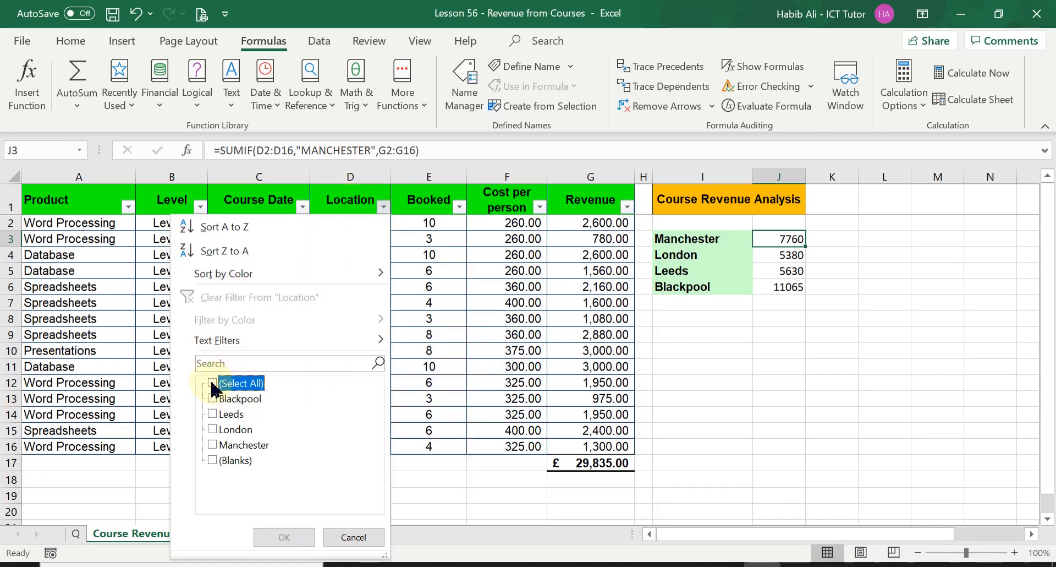
{"action": "left_click", "coordinate": [214, 445]}
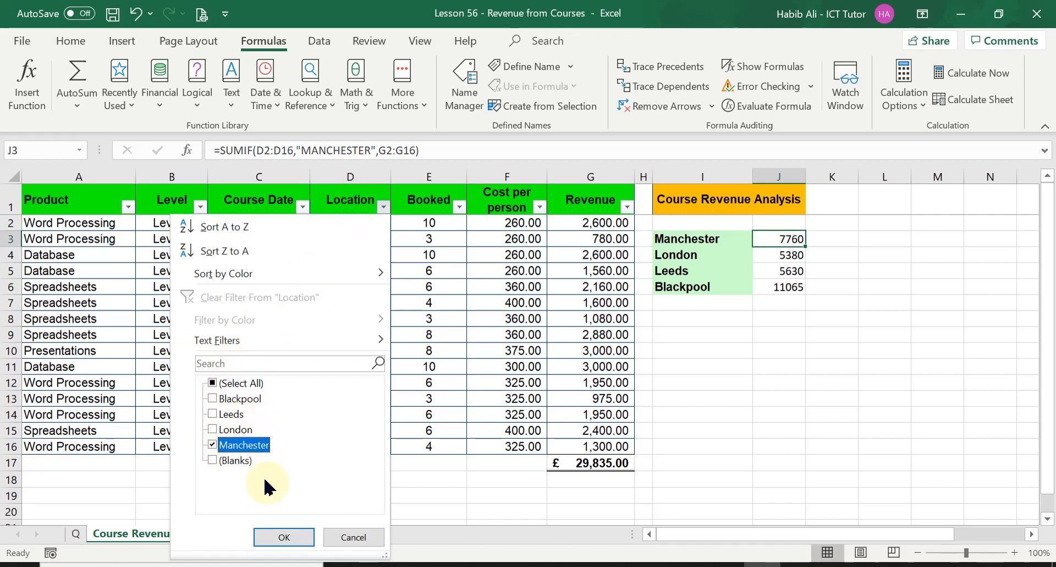
{"action": "left_click", "coordinate": [289, 537]}
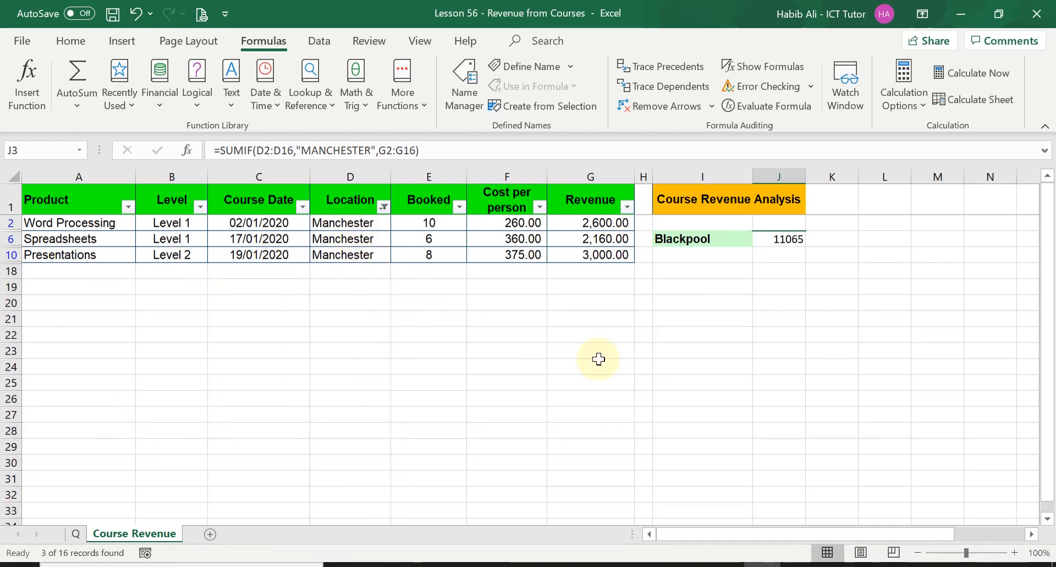
{"action": "left_click_drag", "start_coordinate": [593, 220], "coordinate": [592, 253]}
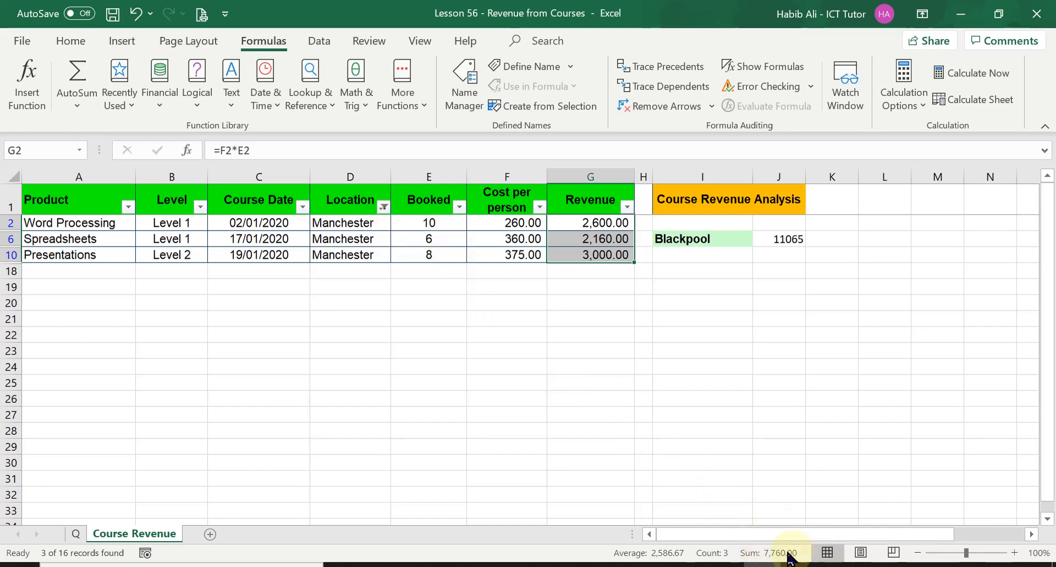
Step: Clear the Manchester filter from the Location column and check the Manchester total in J3
{"action": "left_click", "coordinate": [384, 206]}
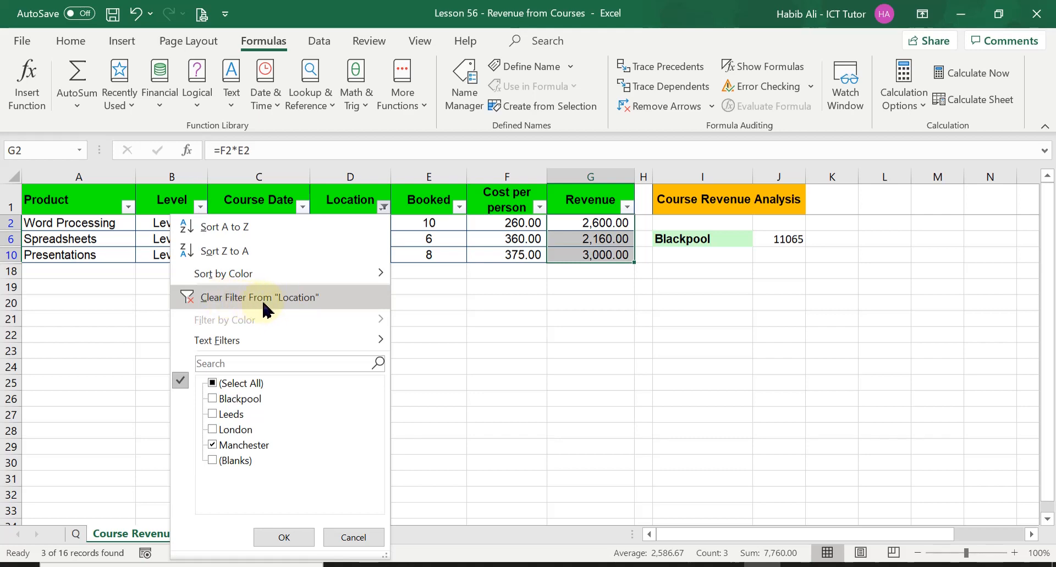
{"action": "left_click", "coordinate": [330, 306]}
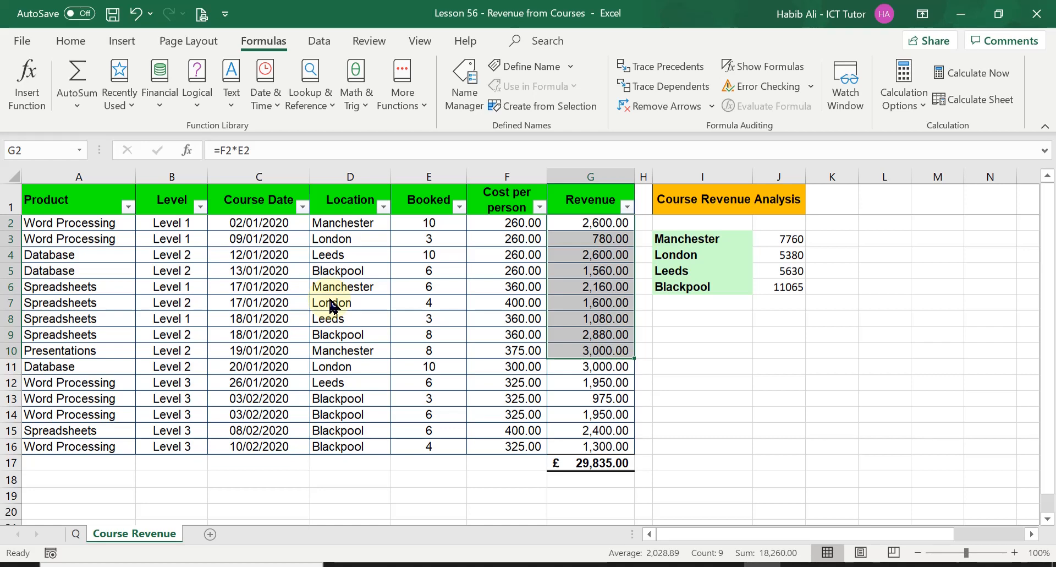
{"action": "left_click", "coordinate": [797, 240]}
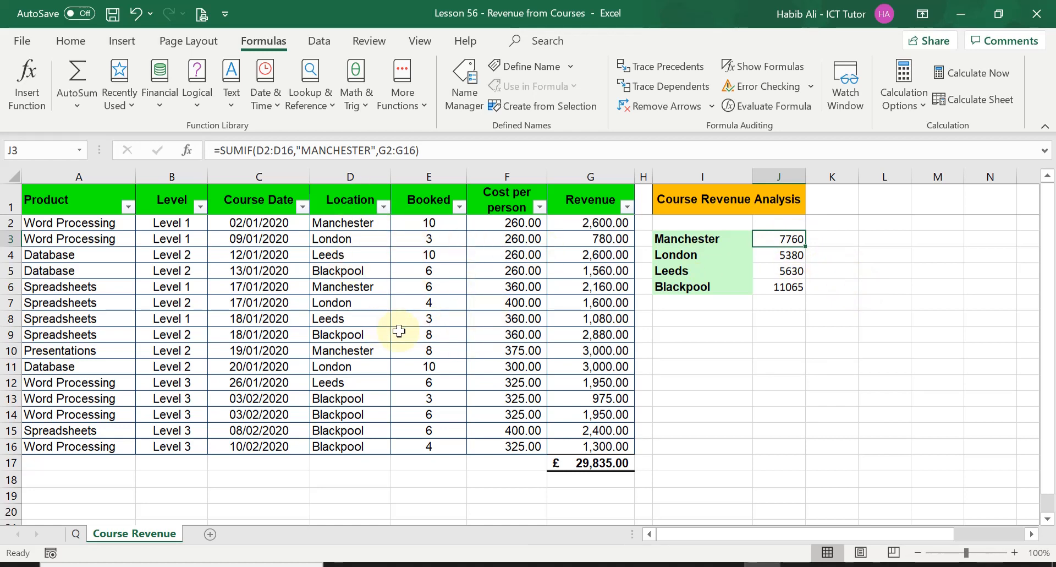
Step: Filter the Location column to Blackpool only and select its Revenue values to check their sum against the J6 formula
{"action": "left_click", "coordinate": [775, 287]}
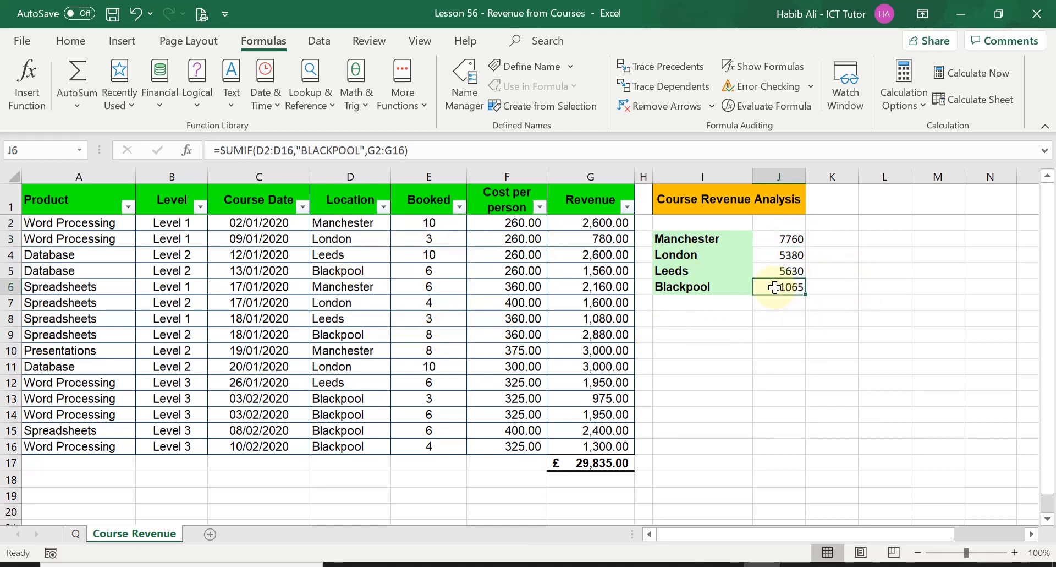
{"action": "left_click", "coordinate": [384, 206]}
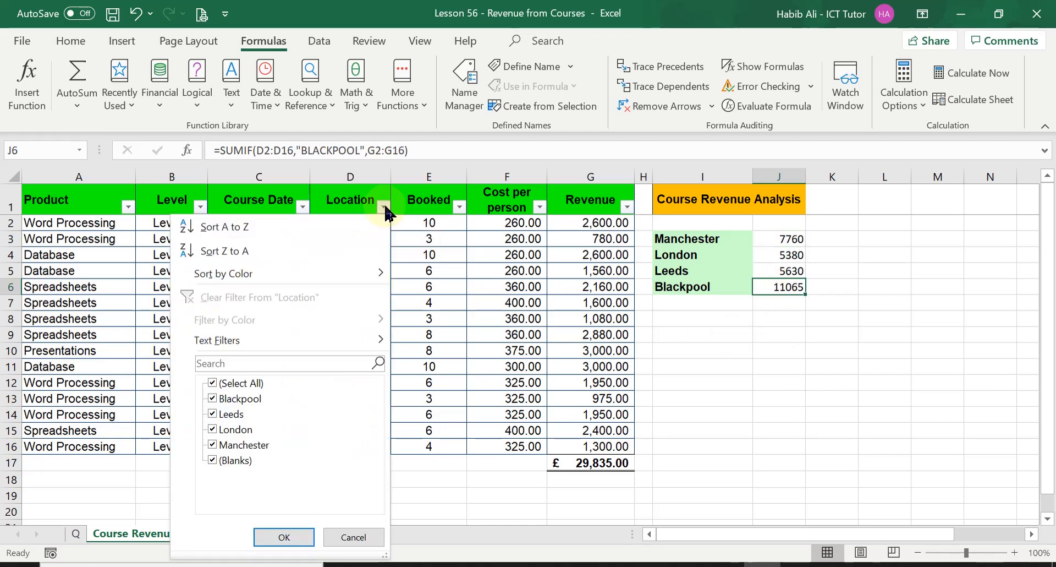
{"action": "left_click", "coordinate": [213, 385]}
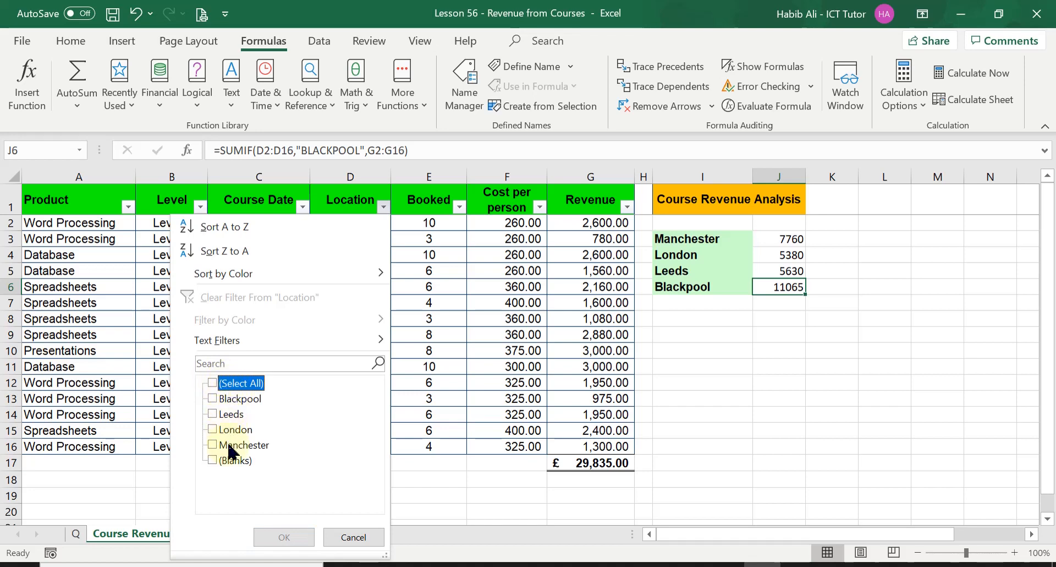
{"action": "left_click", "coordinate": [213, 400]}
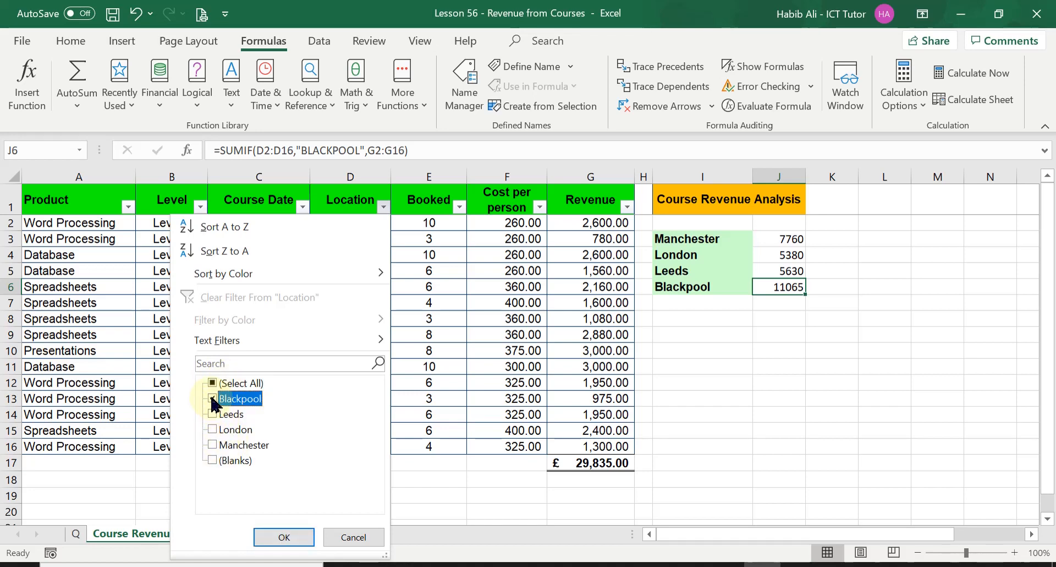
{"action": "left_click", "coordinate": [290, 539]}
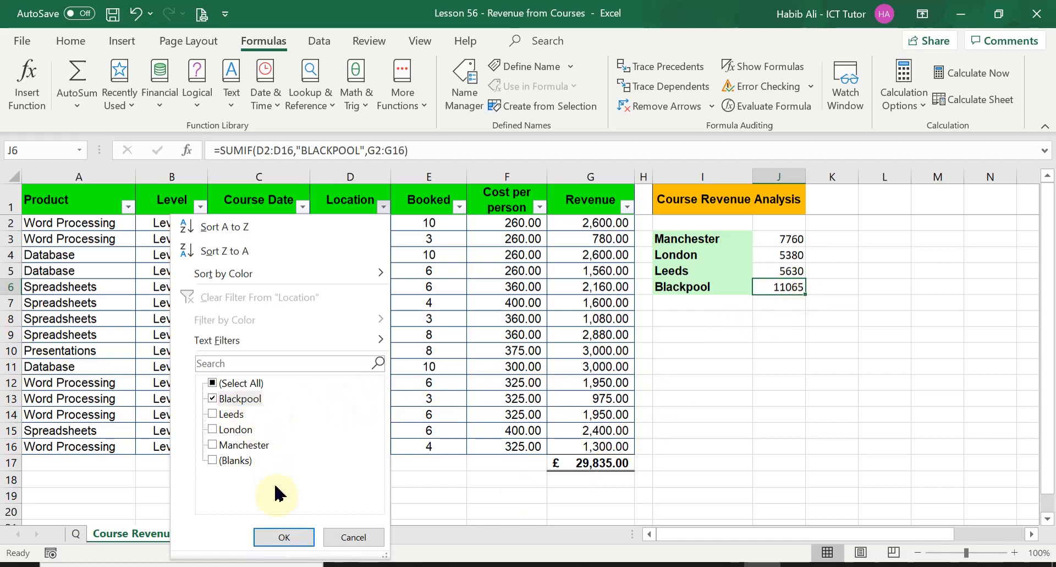
{"action": "left_click", "coordinate": [282, 536]}
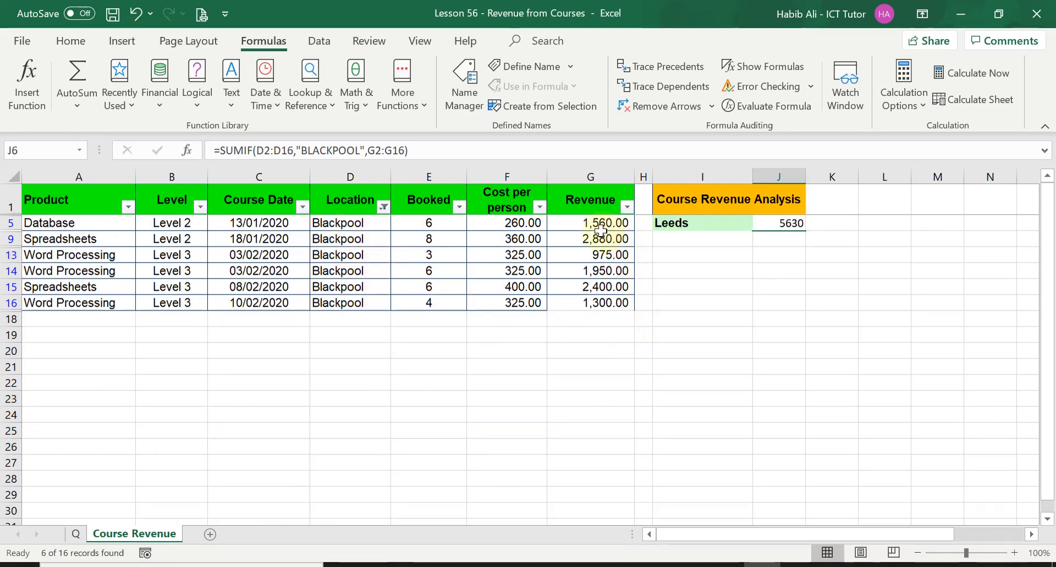
{"action": "left_click_drag", "start_coordinate": [599, 222], "coordinate": [592, 300]}
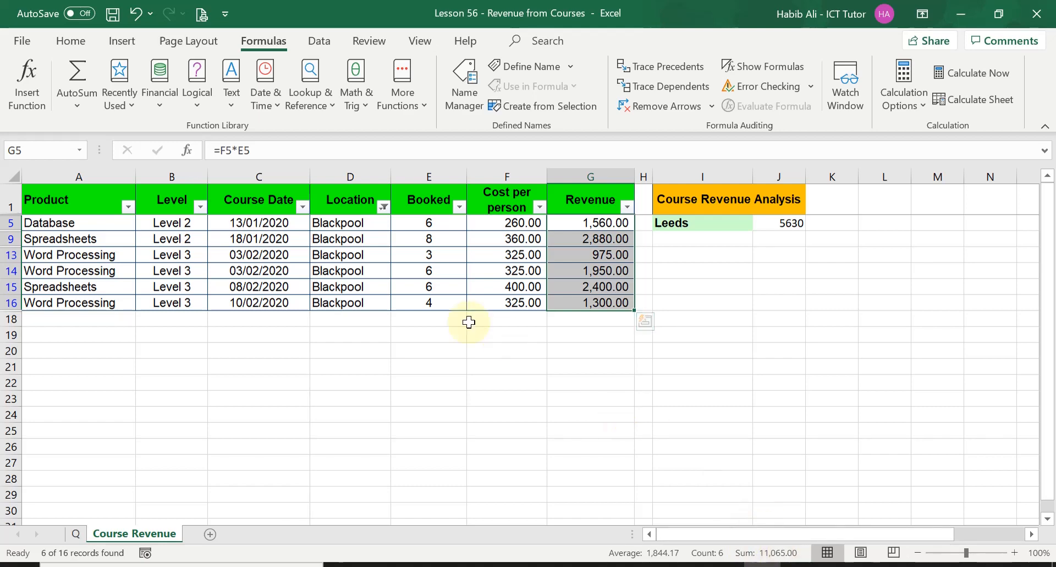
Step: Clear the Blackpool filter from the Location column and select the Manchester revenue cell J3
{"action": "left_click", "coordinate": [383, 206]}
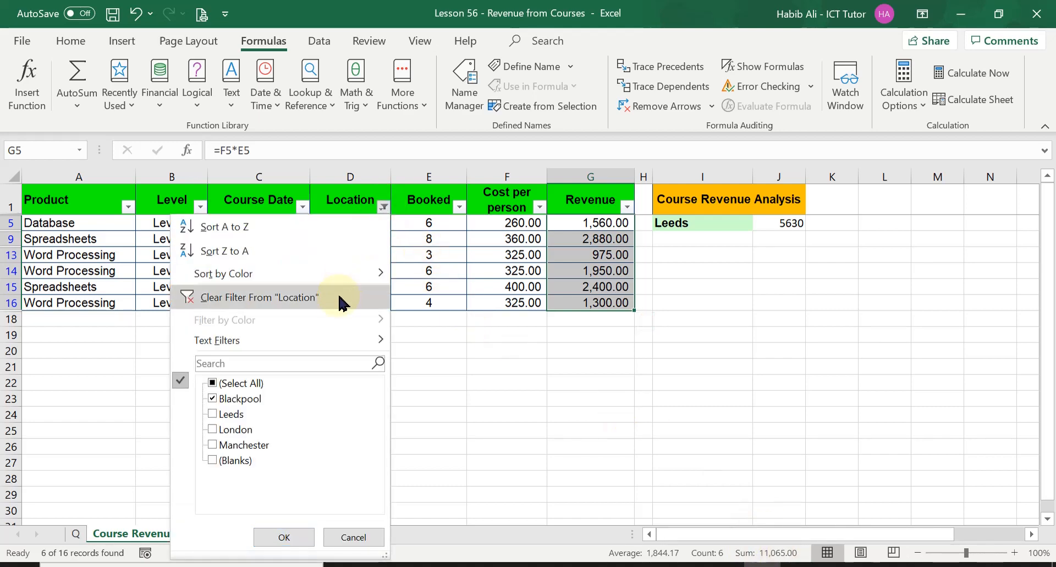
{"action": "left_click", "coordinate": [290, 301]}
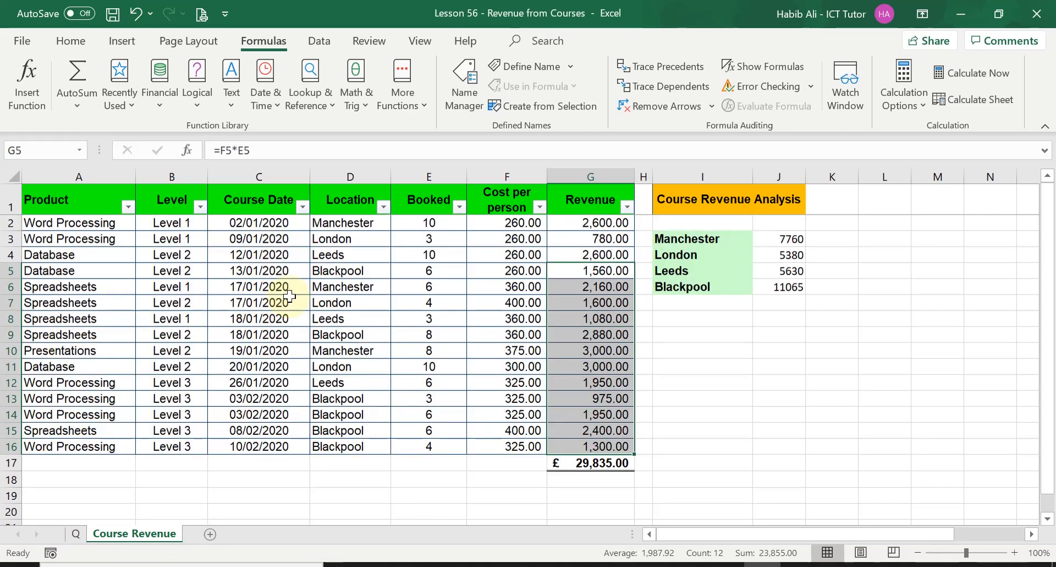
{"action": "left_click", "coordinate": [790, 238]}
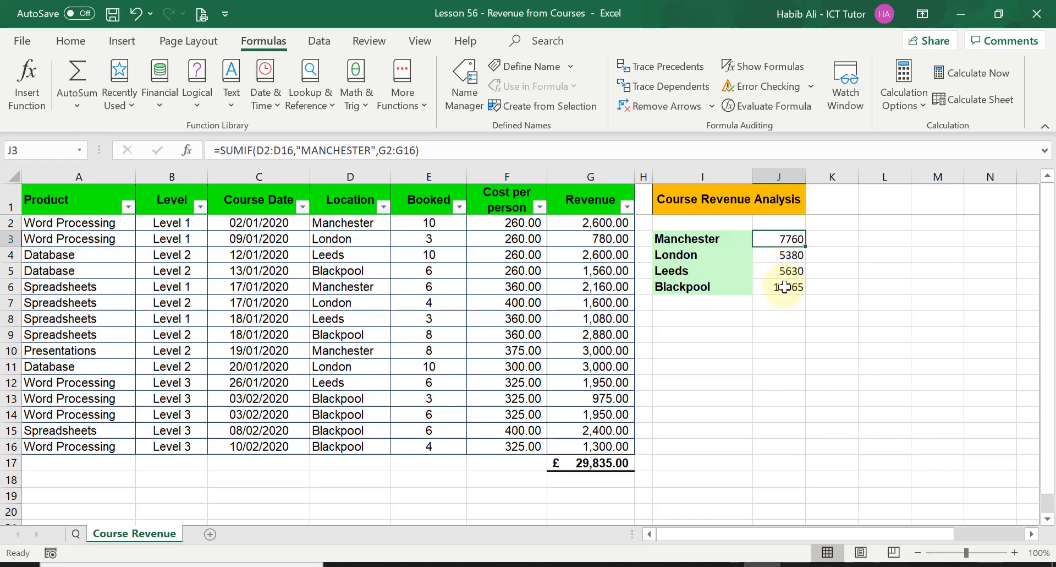